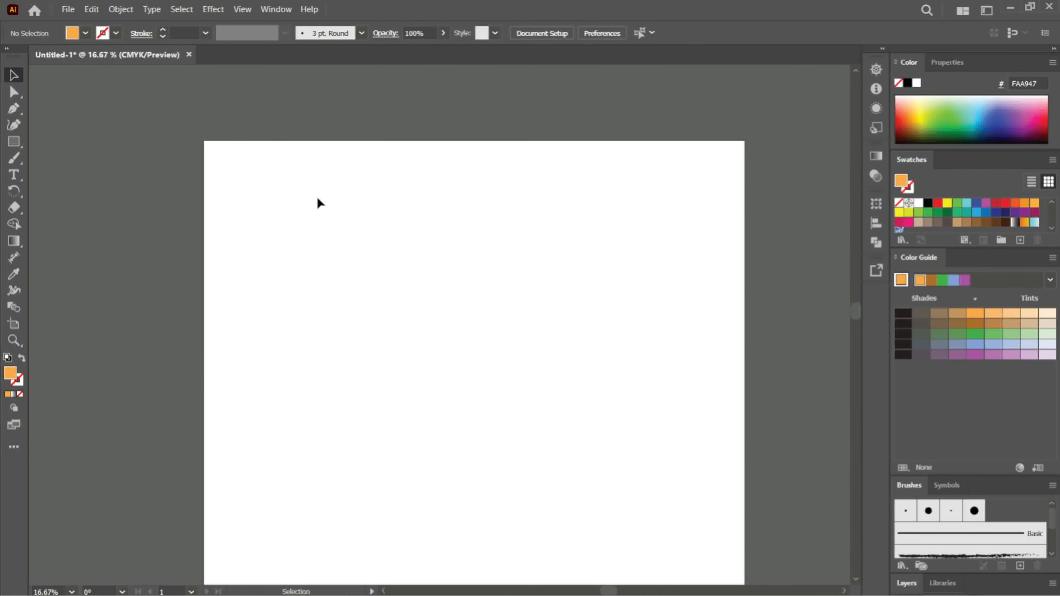
# Step: Draw a closed orange right triangle with the Pen tool, with an extra anchor point on its left edge, and deselect it
pyautogui.click(10, 110)
pyautogui.click(353, 203)
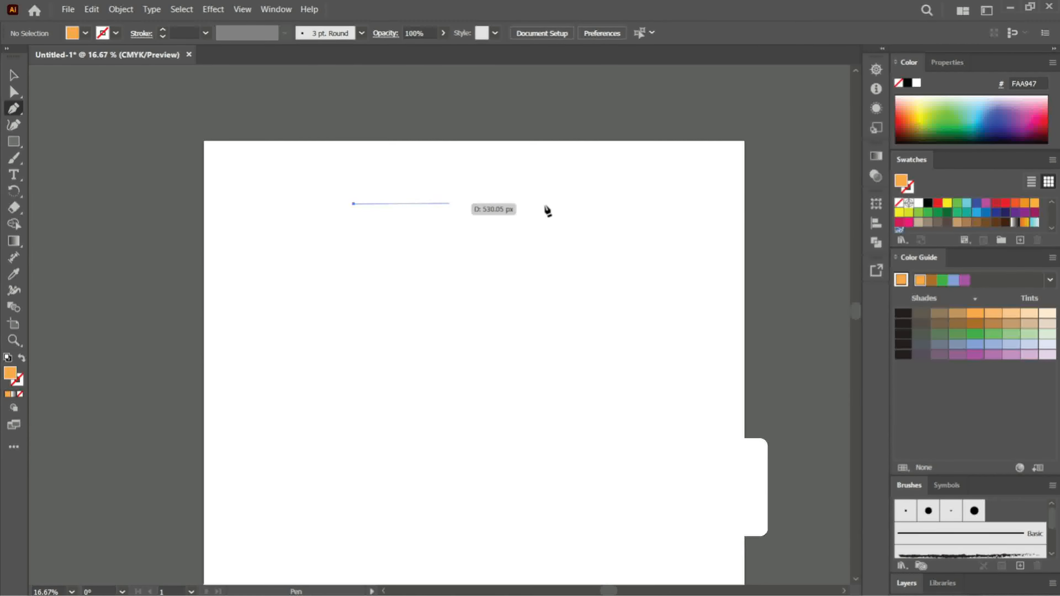
pyautogui.click(634, 204)
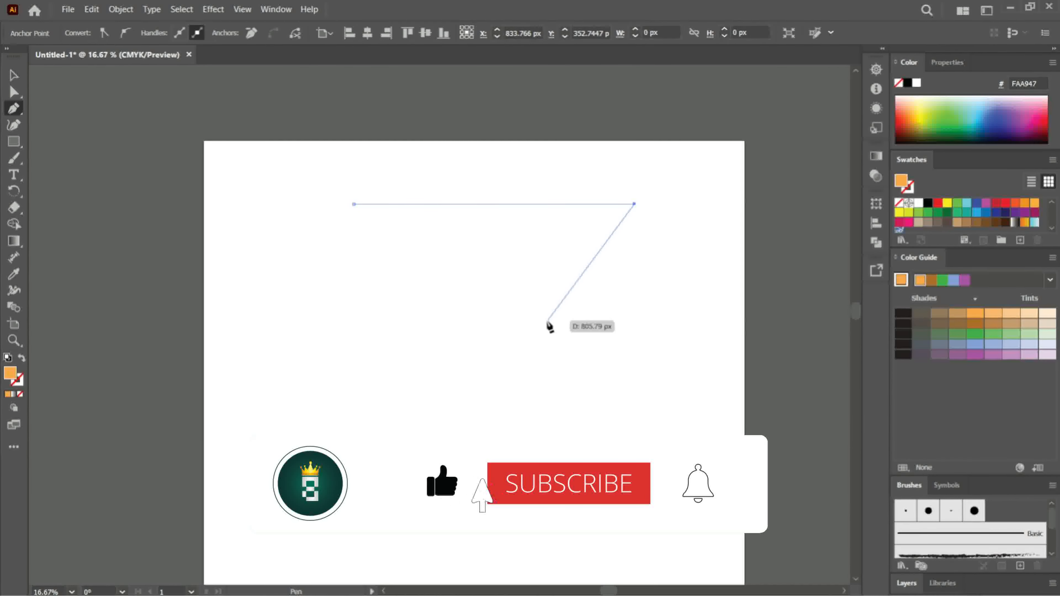
pyautogui.click(355, 450)
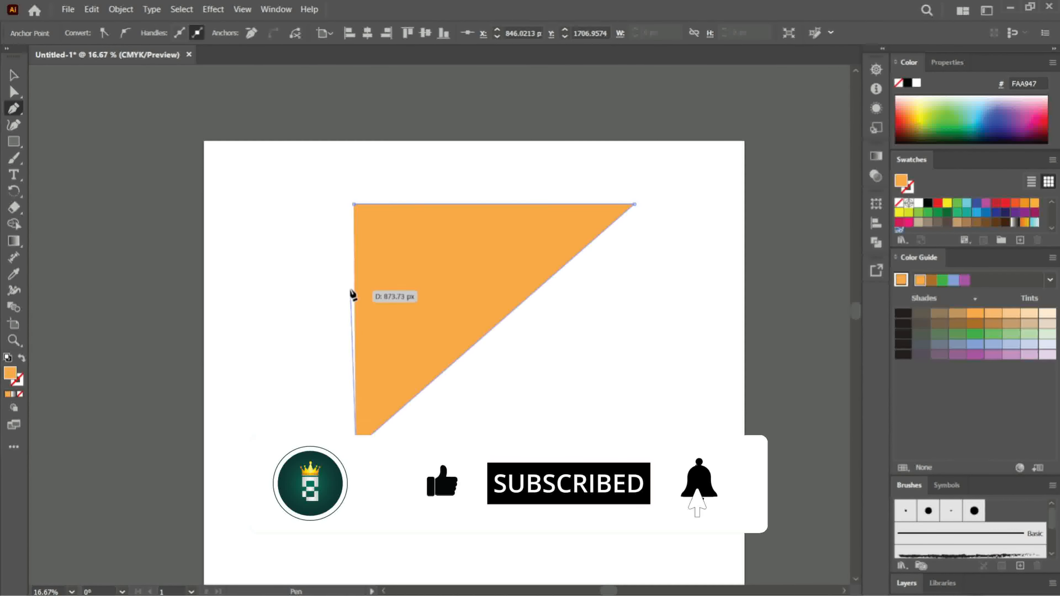
pyautogui.click(354, 276)
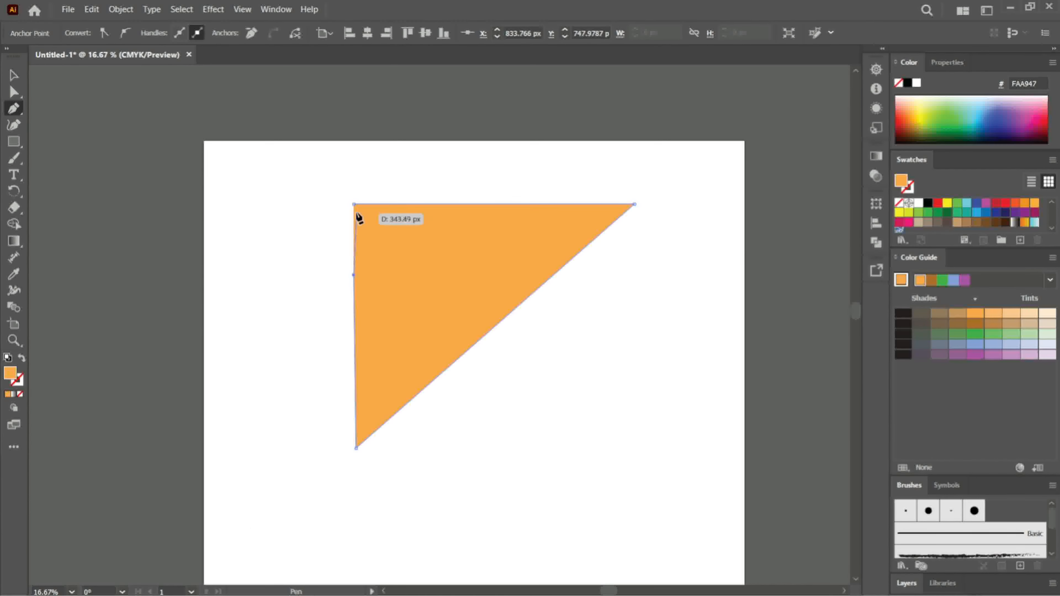
pyautogui.click(354, 205)
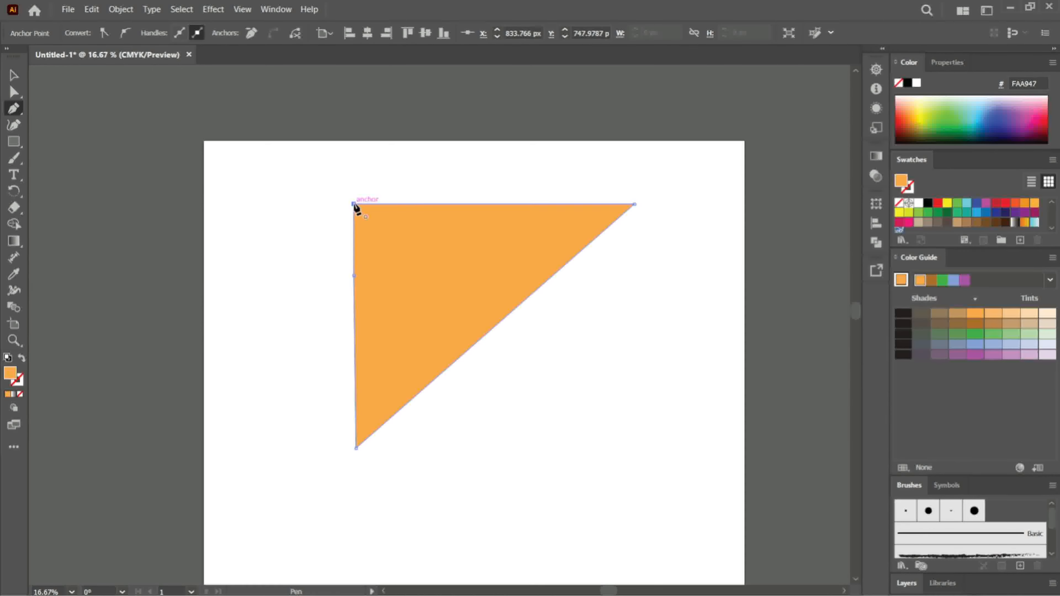
pyautogui.click(20, 77)
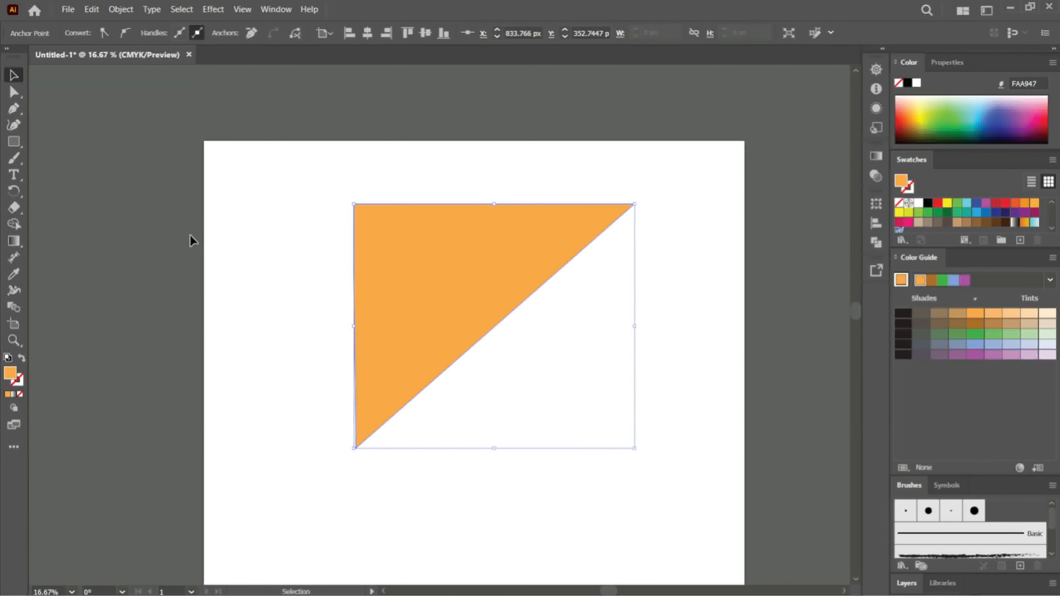
pyautogui.click(237, 223)
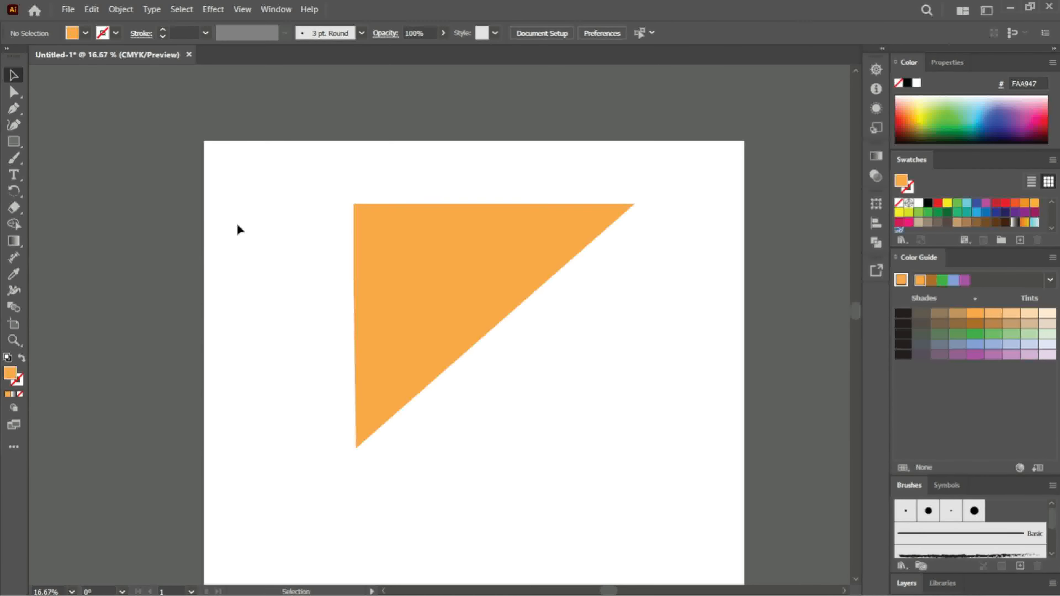
# Step: Try to draw a new Pen path from the unselected triangle's upper-left corner, and undo its two anchor points
pyautogui.click(13, 108)
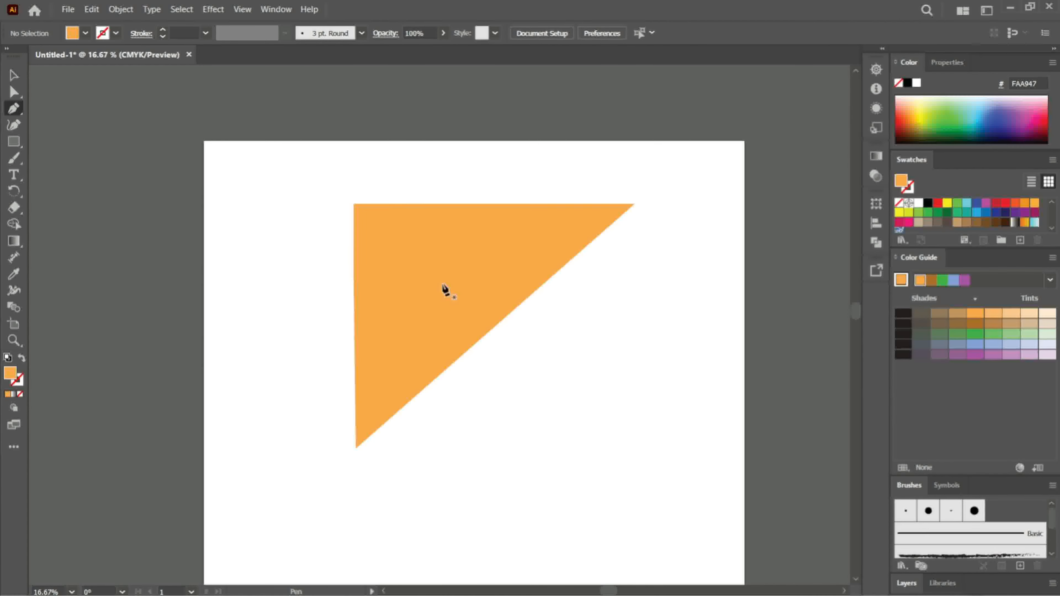
pyautogui.click(354, 205)
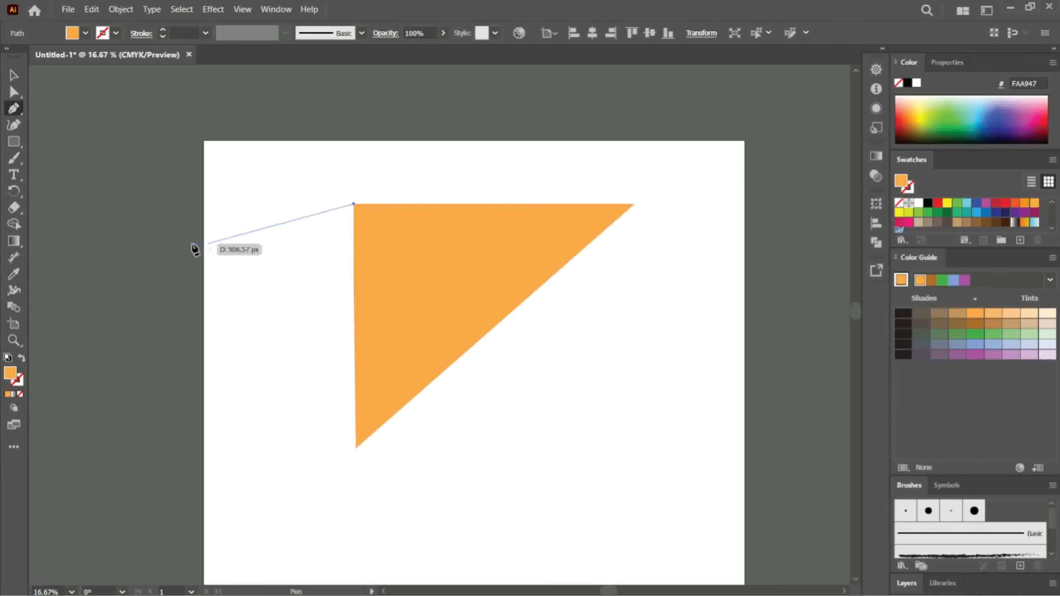
pyautogui.click(179, 244)
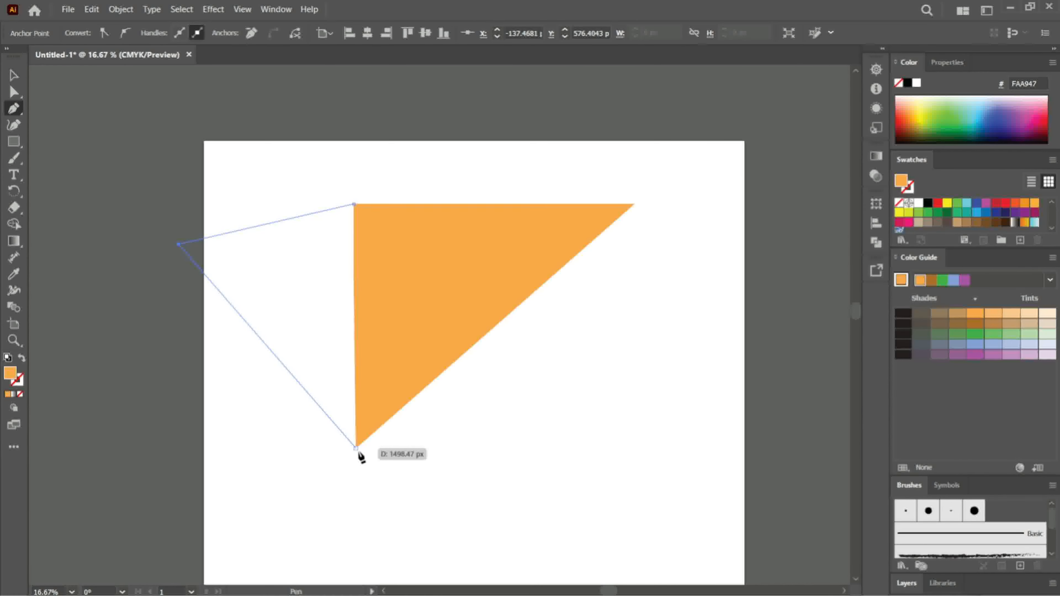
pyautogui.hotkey('ctrl', 'z')
pyautogui.hotkey('ctrl', 'z')
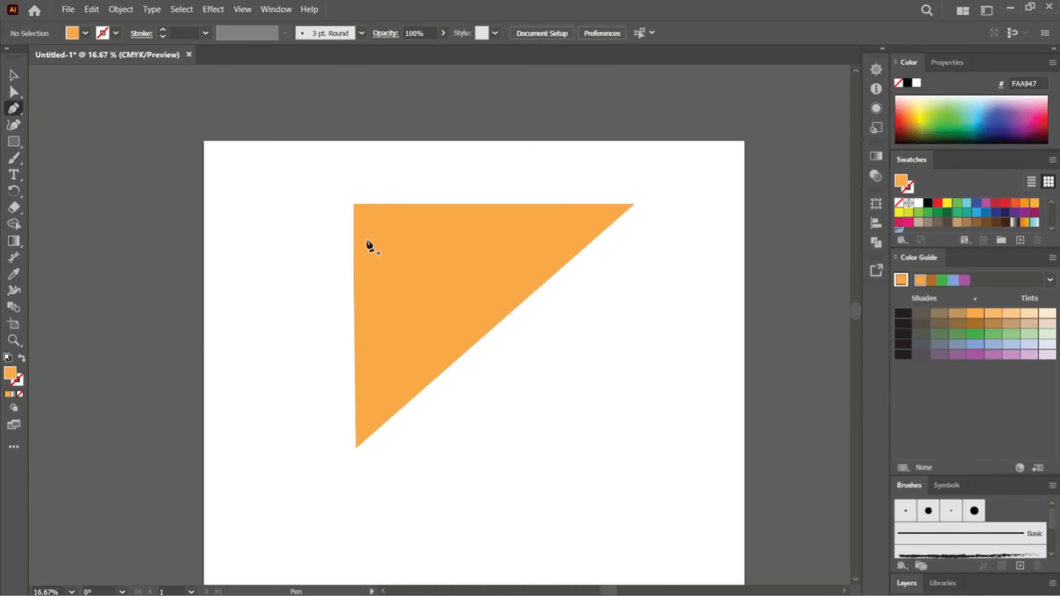
# Step: Try starting new Pen paths on the unselected triangle's left and diagonal edges, abandoning each after its first anchor point
pyautogui.click(353, 283)
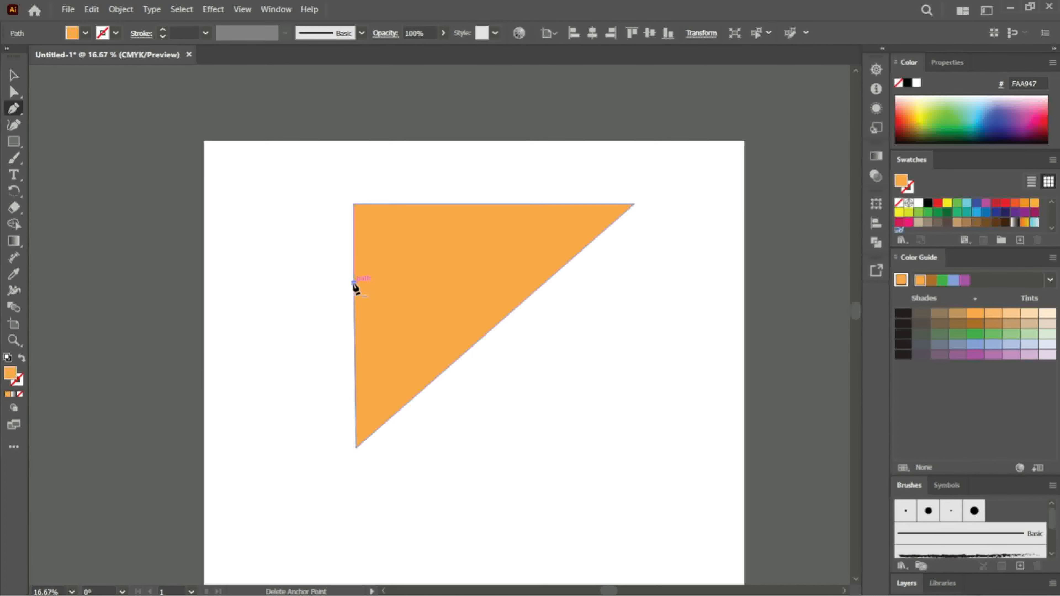
pyautogui.keyDown('ctrl'); pyautogui.click(611, 233); pyautogui.keyUp('ctrl')
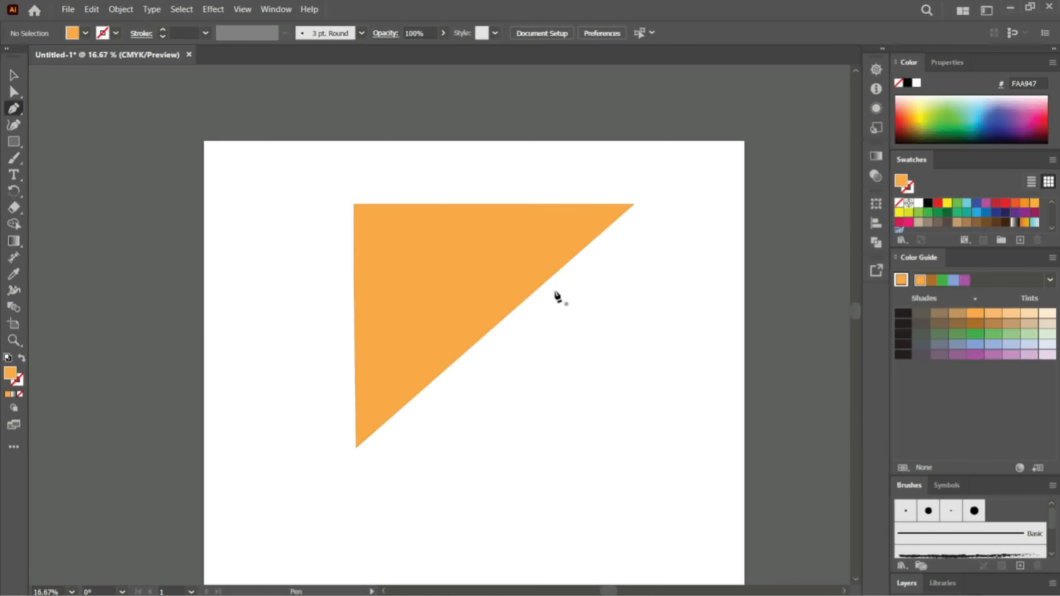
pyautogui.click(541, 286)
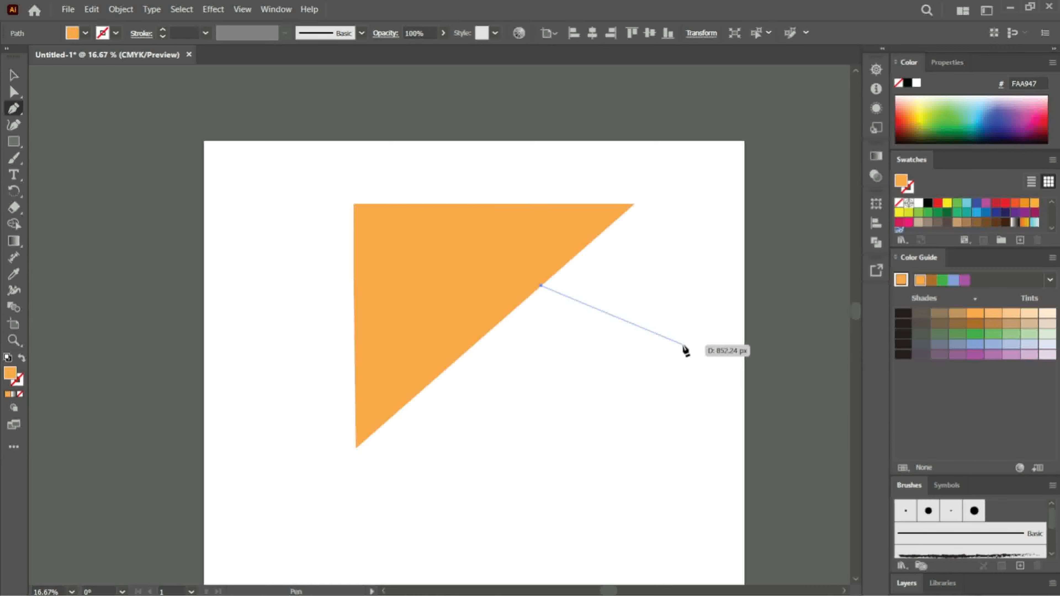
pyautogui.keyDown('ctrl'); pyautogui.click(531, 483); pyautogui.keyUp('ctrl')
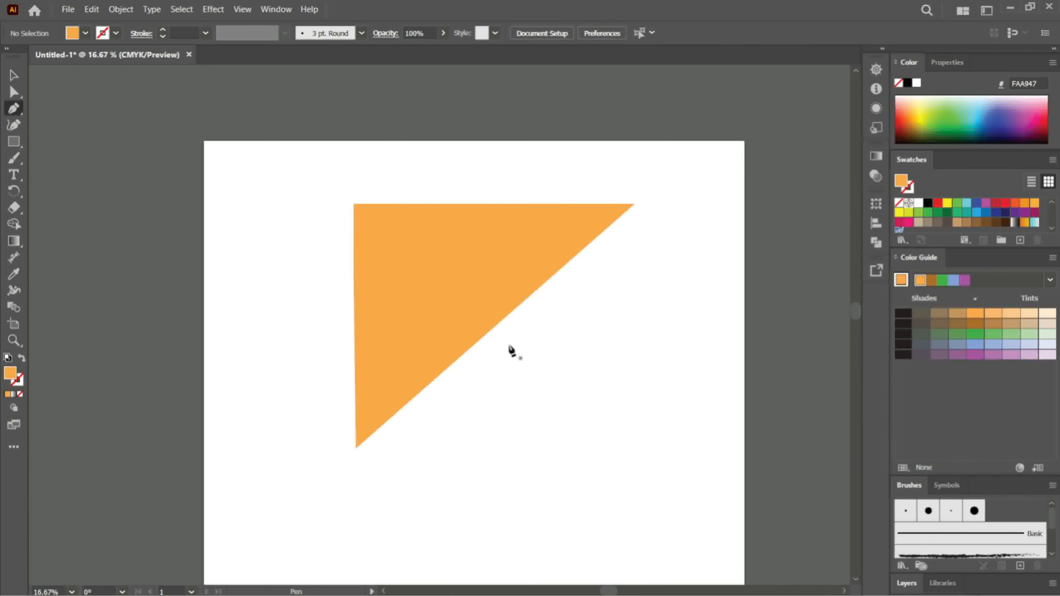
pyautogui.click(494, 326)
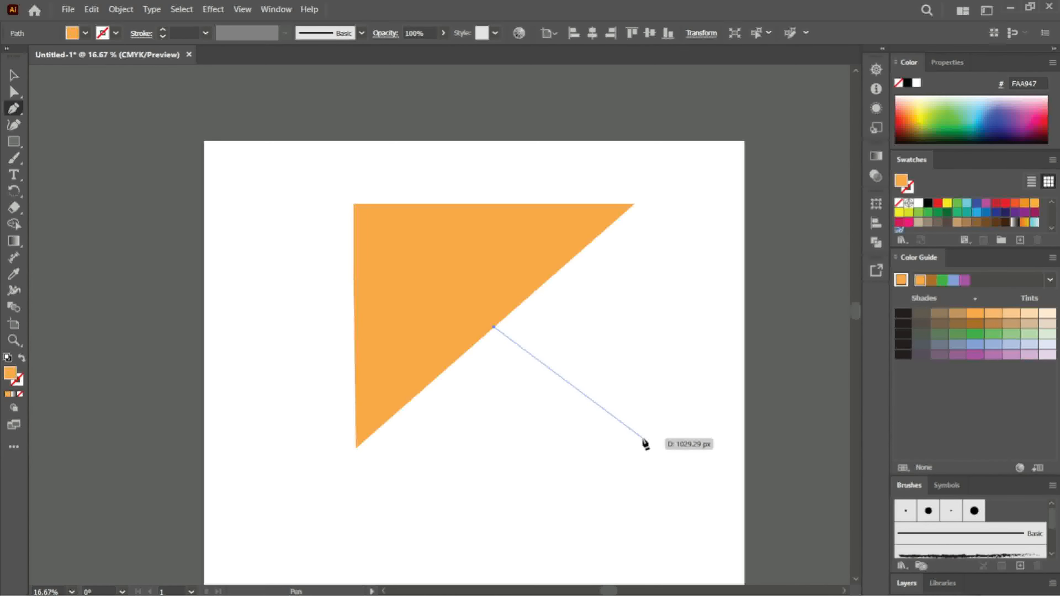
pyautogui.press('Escape')
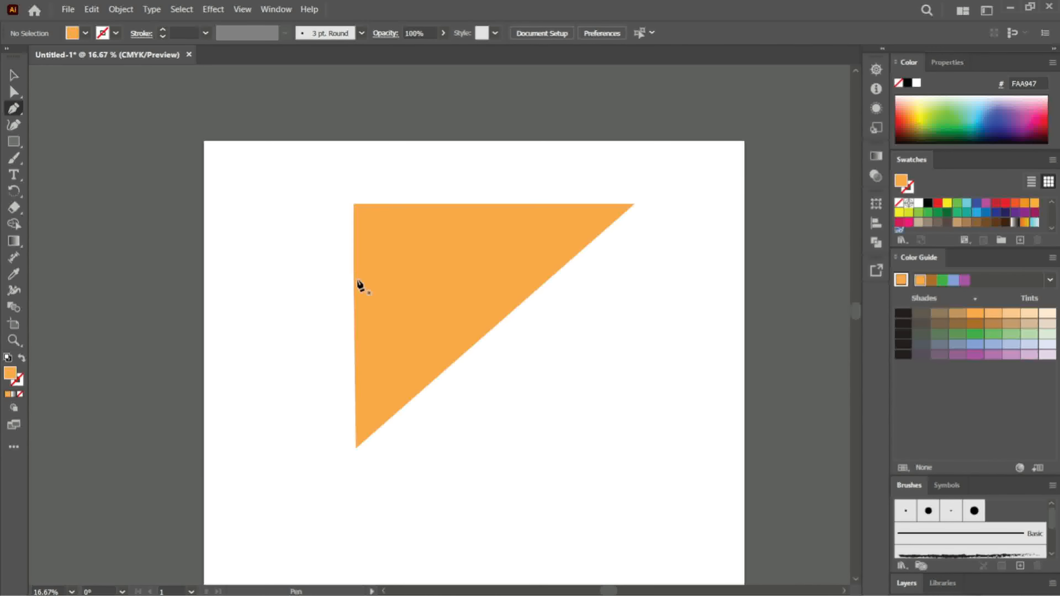
# Step: Draw a second, smaller closed triangle with the Pen tool, starting on the large triangle's left edge and extending outward
pyautogui.click(353, 320)
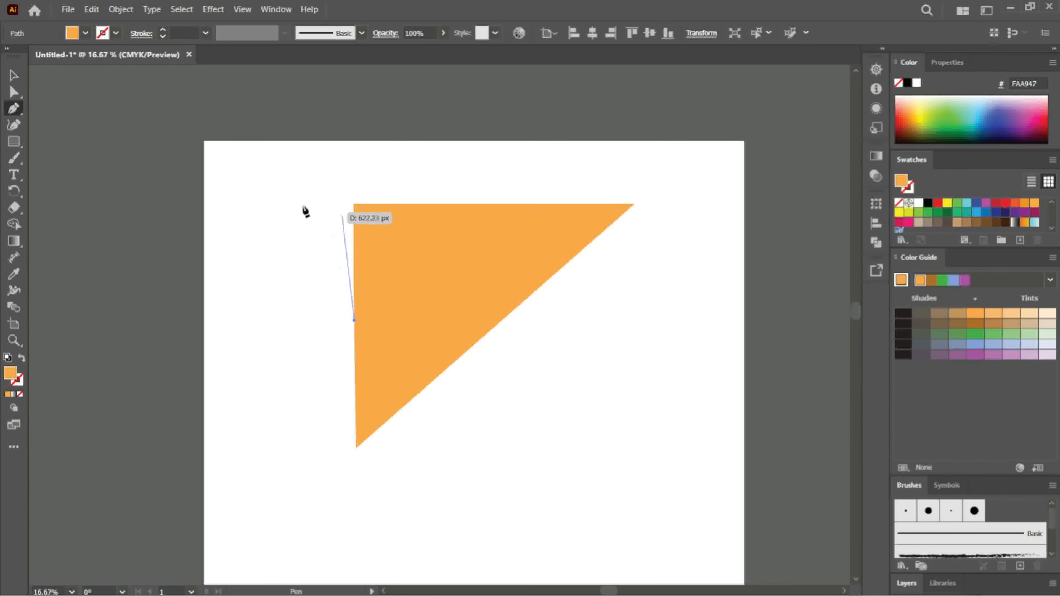
pyautogui.click(284, 196)
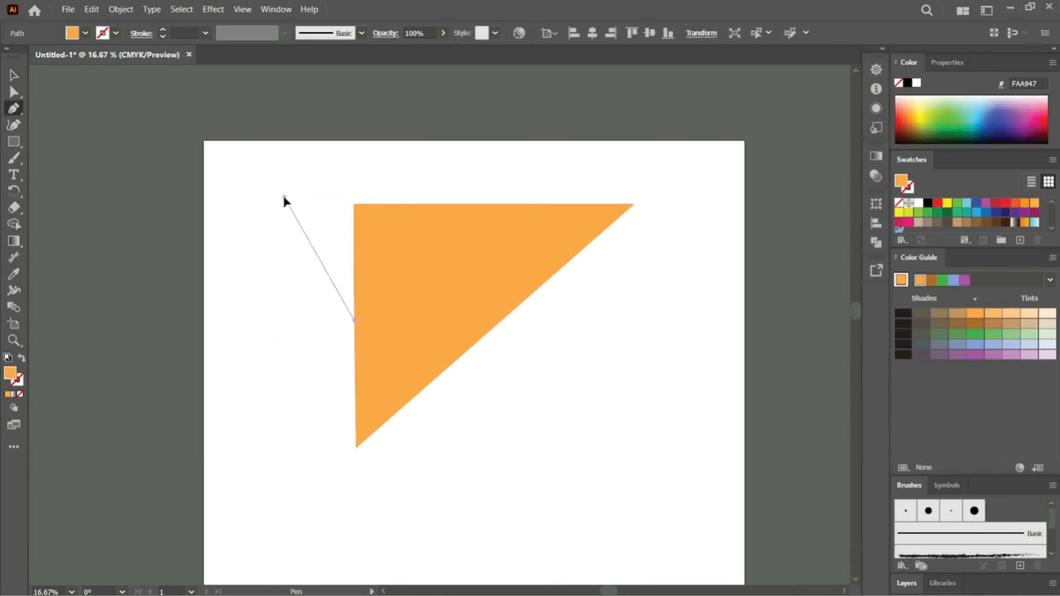
pyautogui.click(259, 400)
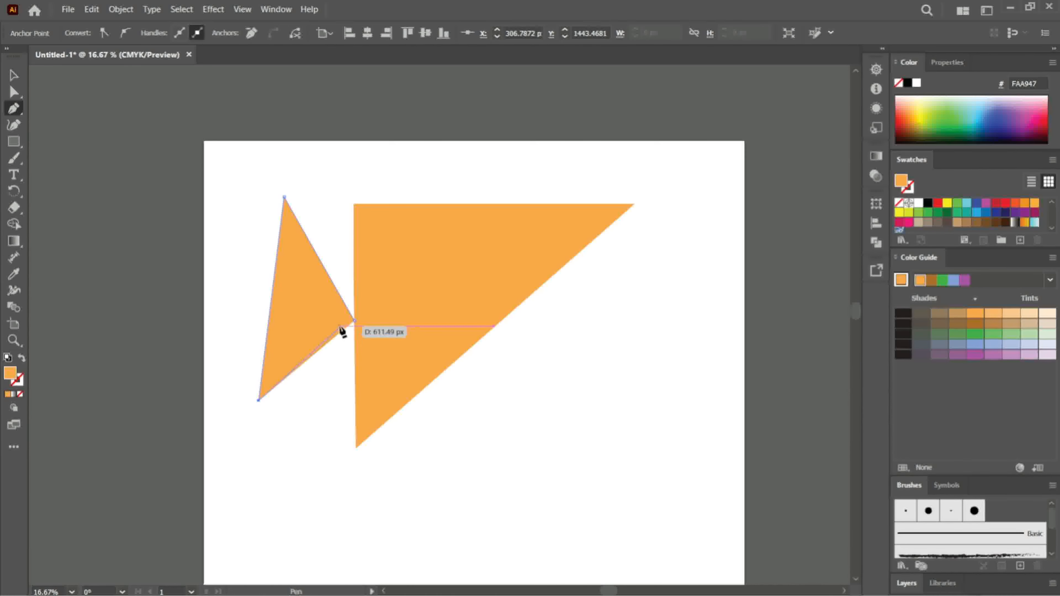
pyautogui.click(354, 321)
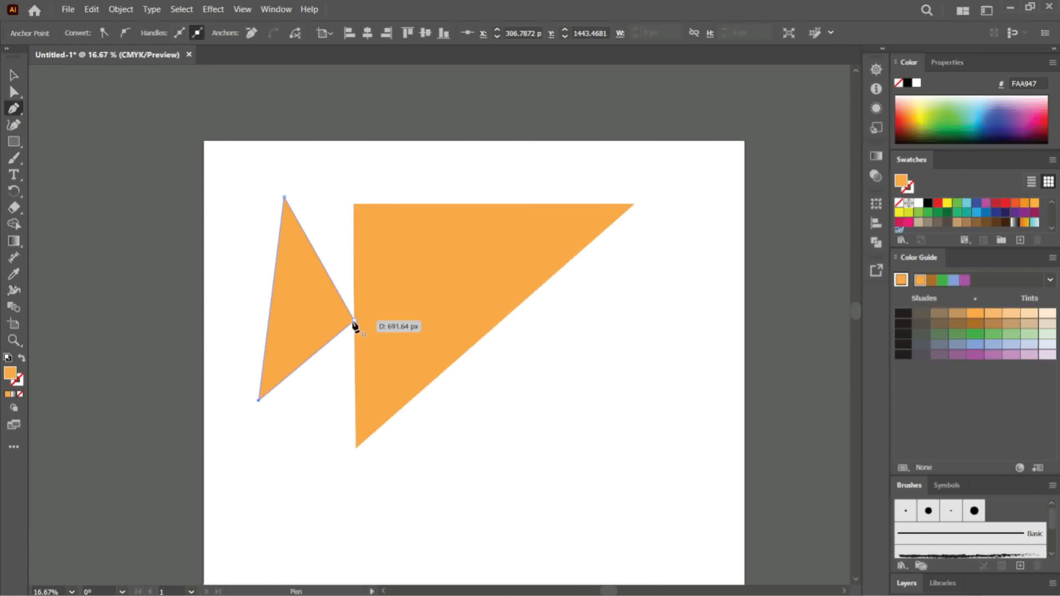
# Step: Move the small triangle left and slightly up, clear of the large triangle, and deselect it
pyautogui.click(14, 75)
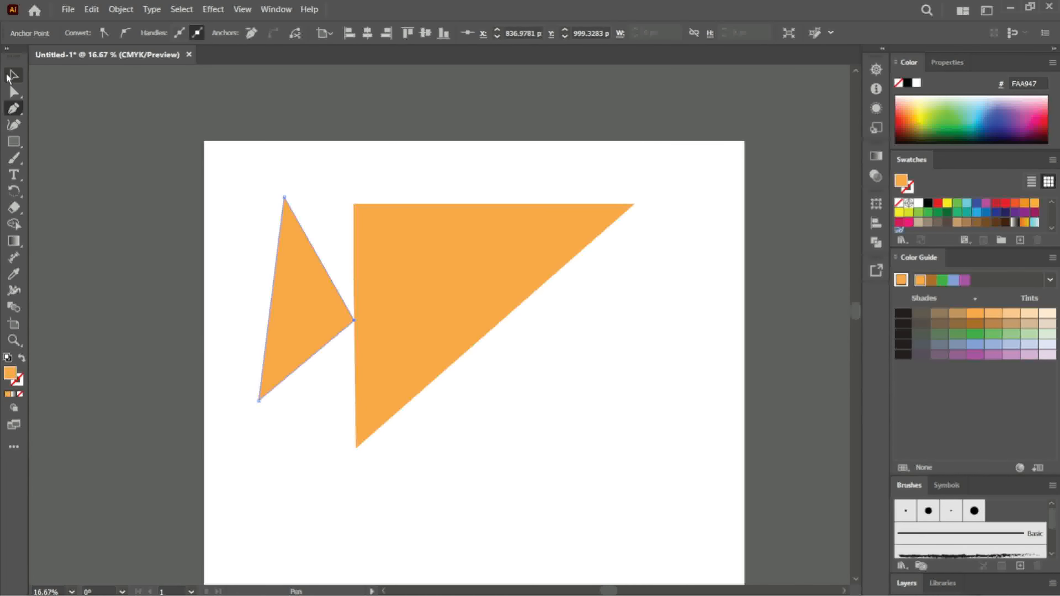
pyautogui.moveTo(293, 265); pyautogui.dragTo(260, 258)
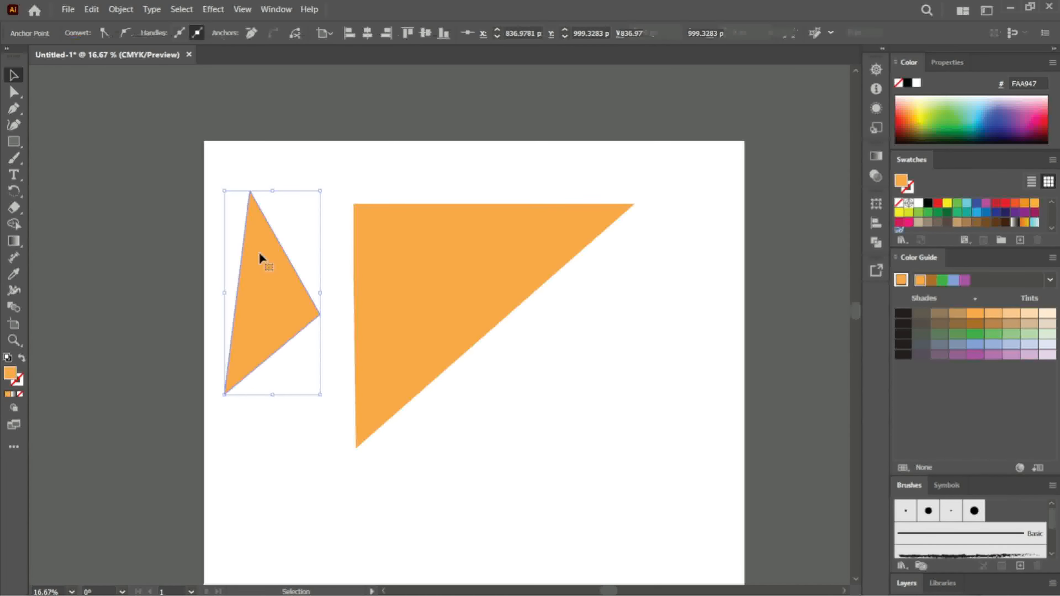
pyautogui.click(558, 410)
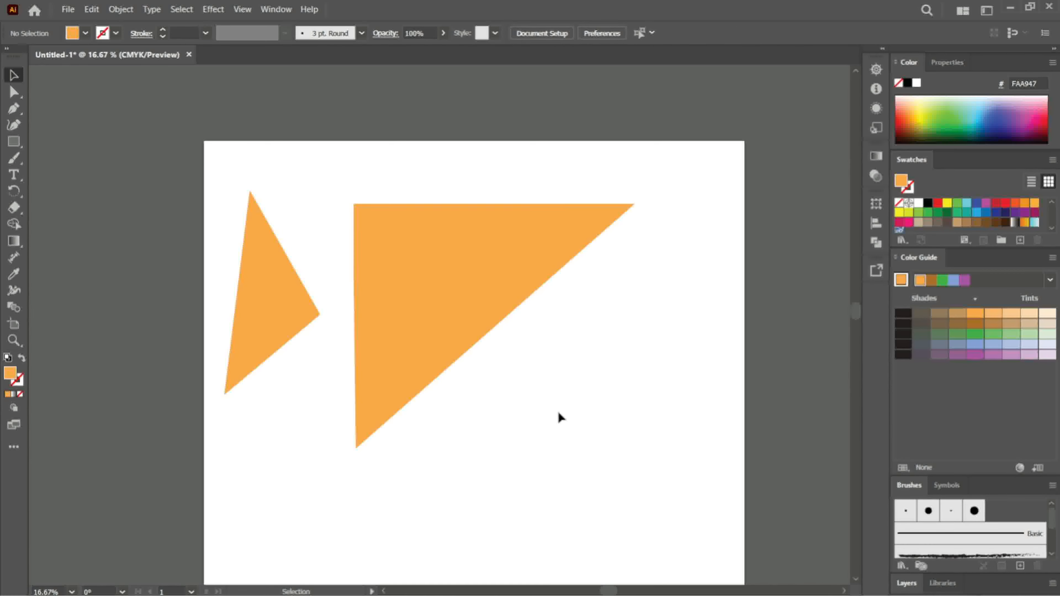
# Step: Select the large triangle, delete its upper-left corner anchor point with the Pen tool, and undo the deletion
pyautogui.click(425, 251)
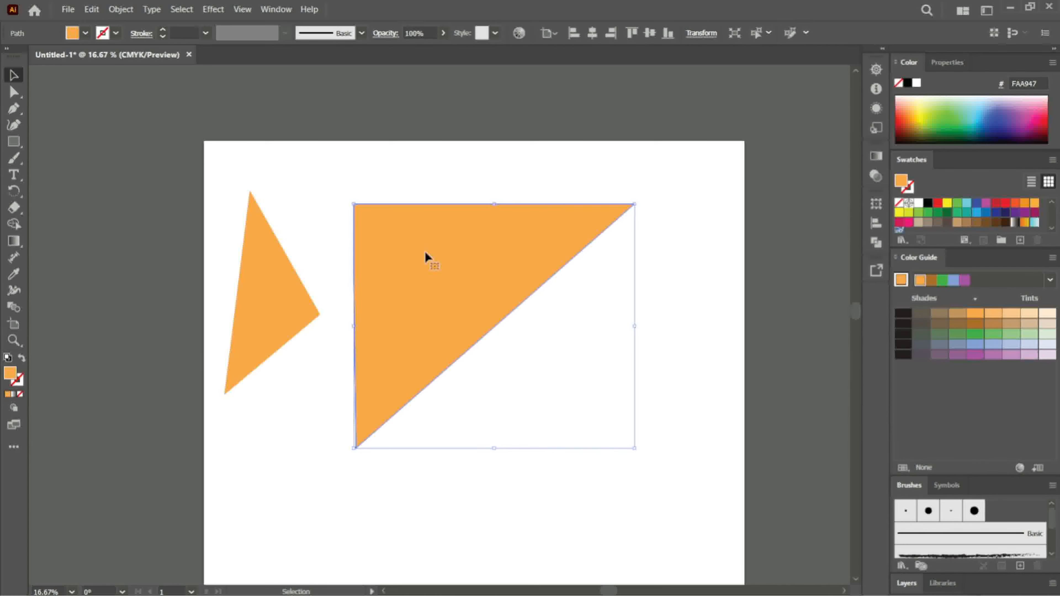
pyautogui.click(14, 111)
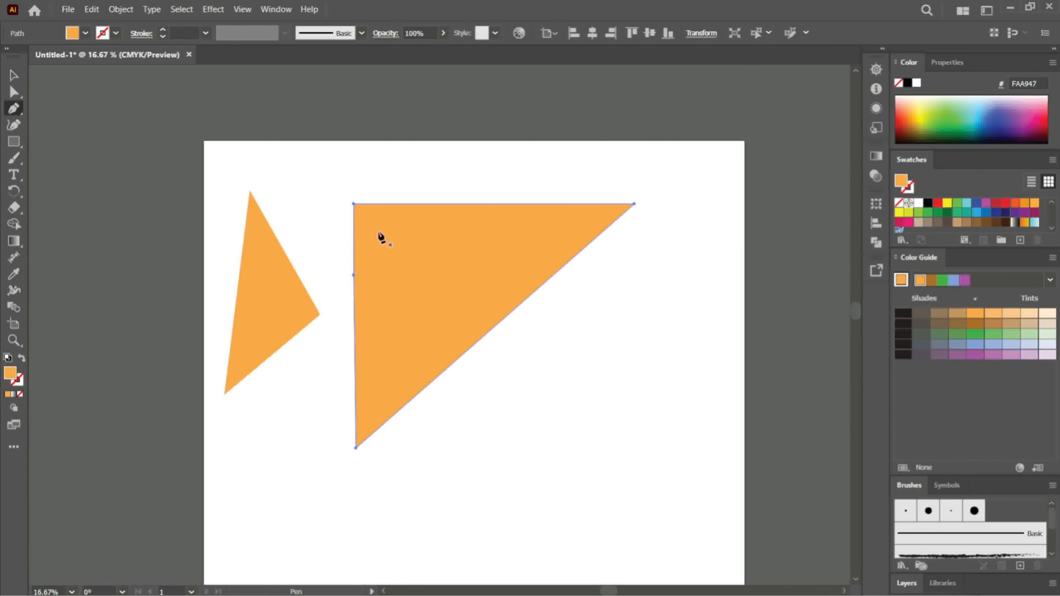
pyautogui.click(354, 205)
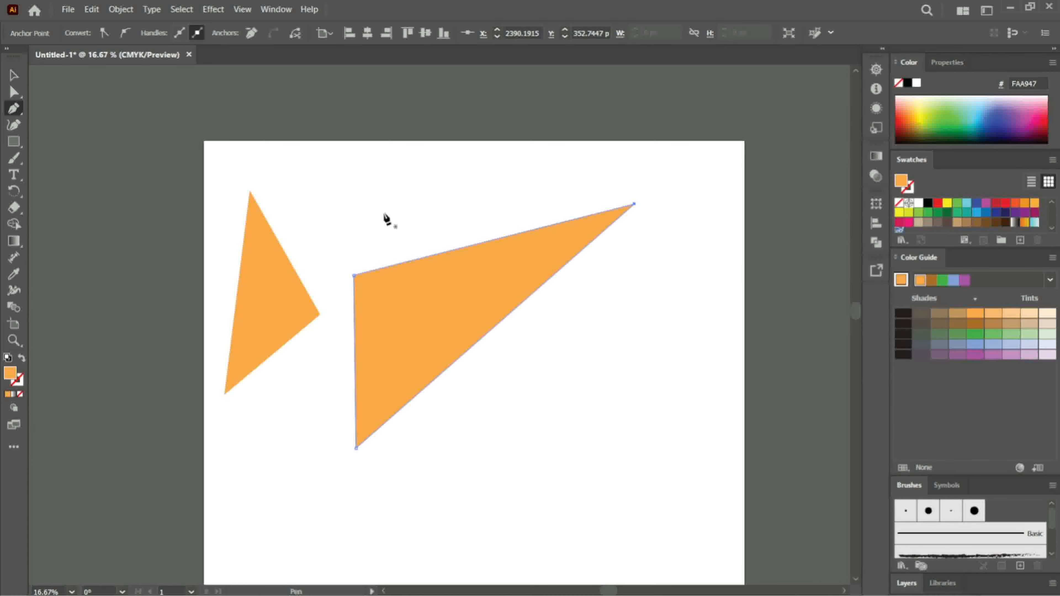
pyautogui.hotkey('ctrl', 'z')
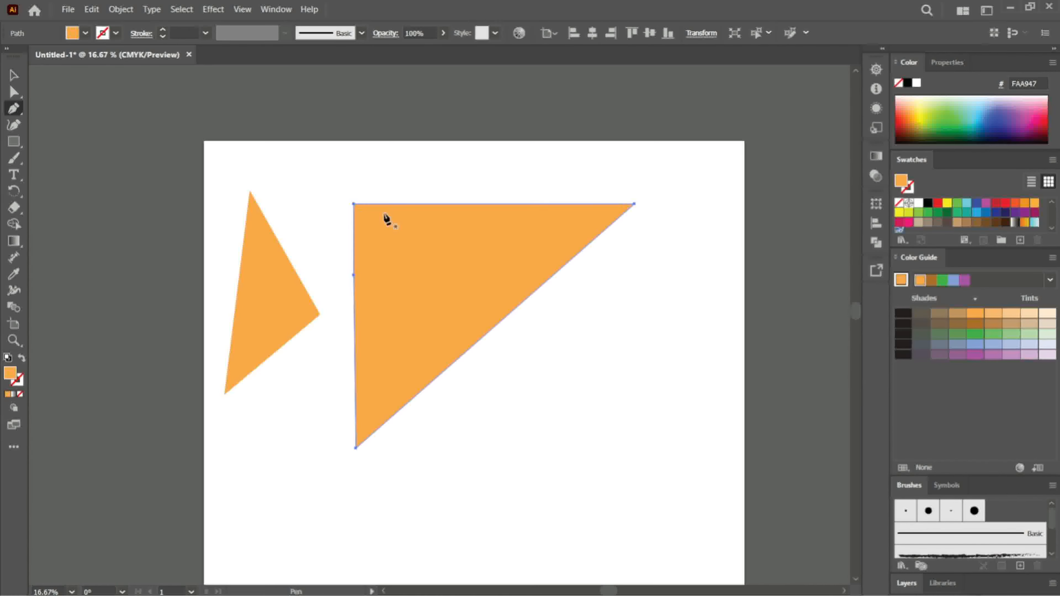
# Step: Add one anchor point each to the top, diagonal and left edges of the large triangle with the Pen tool
pyautogui.click(457, 204)
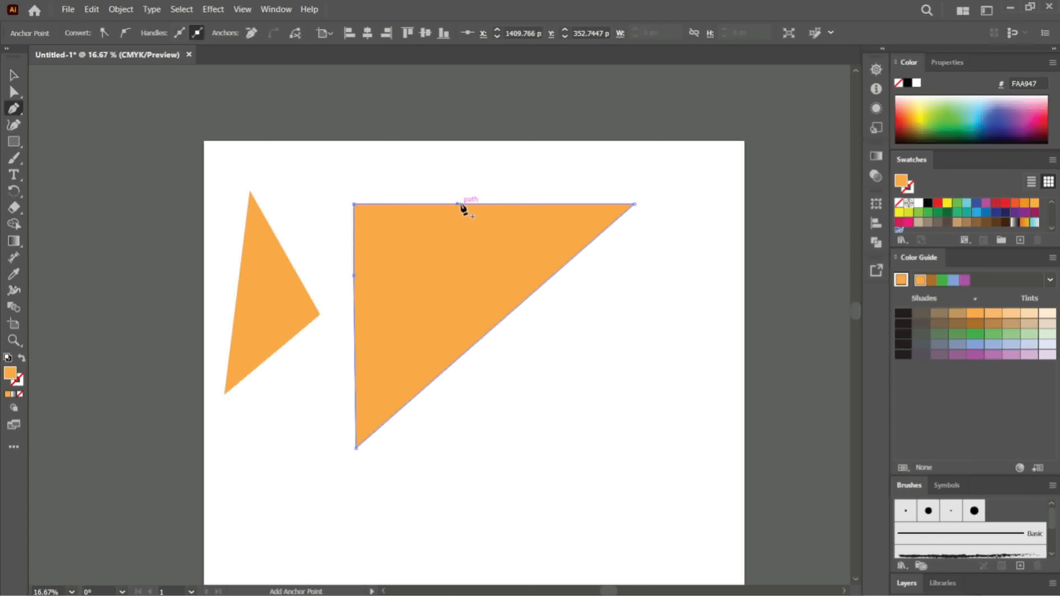
pyautogui.click(484, 336)
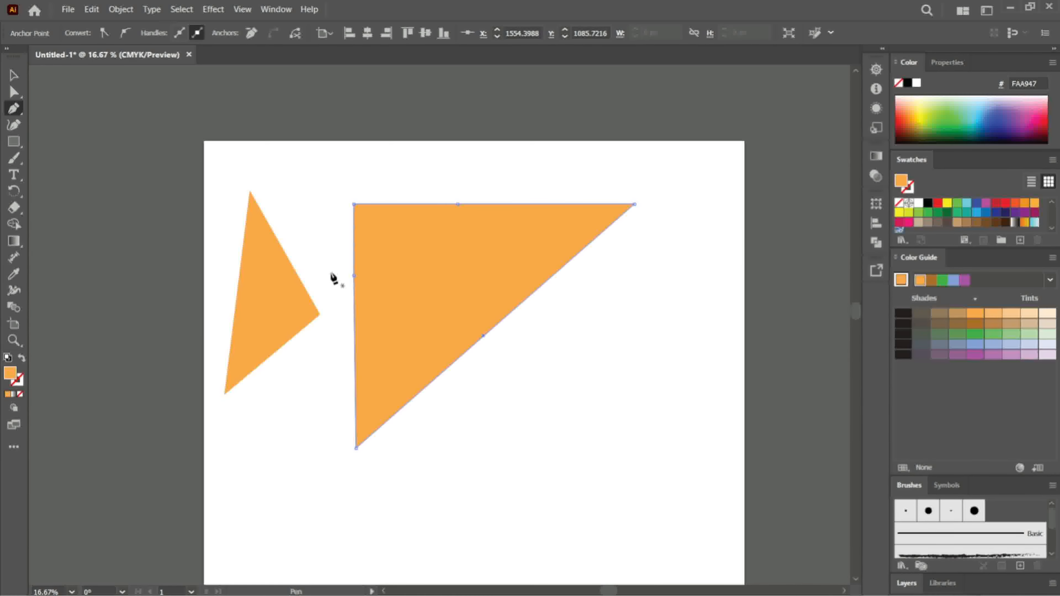
pyautogui.click(353, 242)
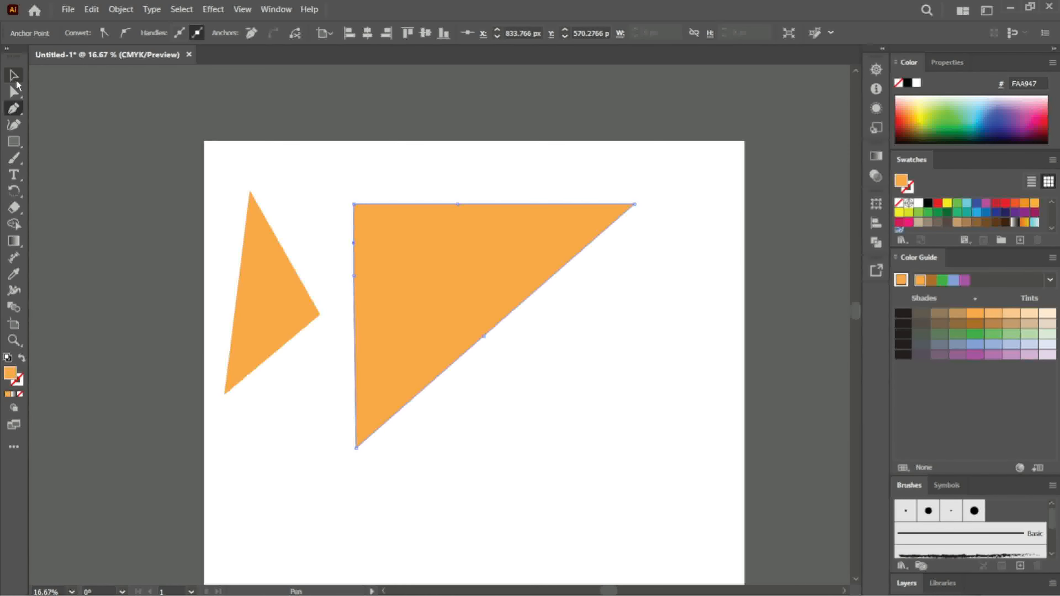
pyautogui.press('v')
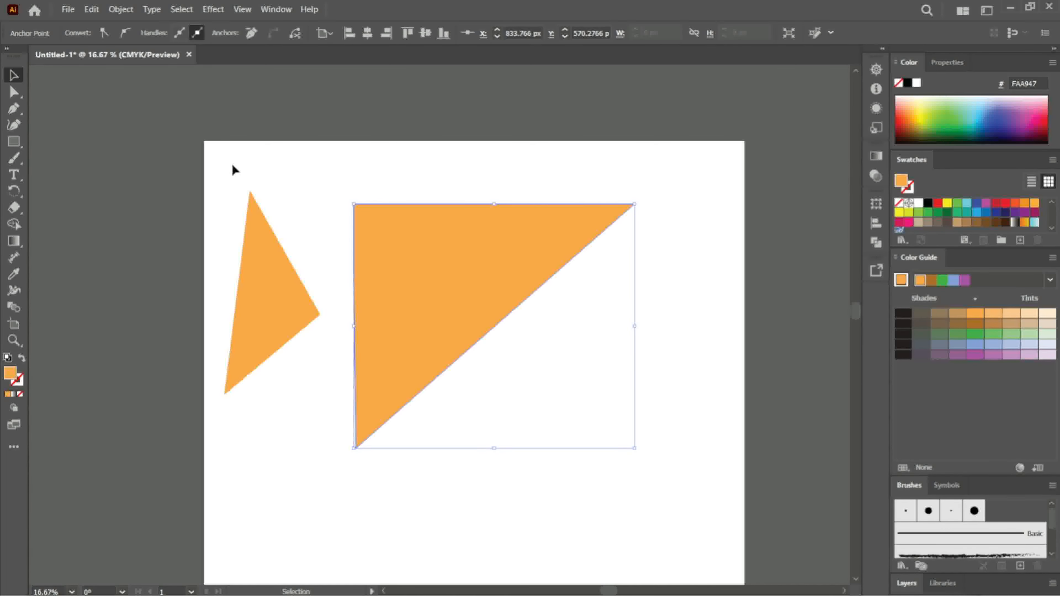
pyautogui.press('a')
pyautogui.hotkey('ctrl', 'k')
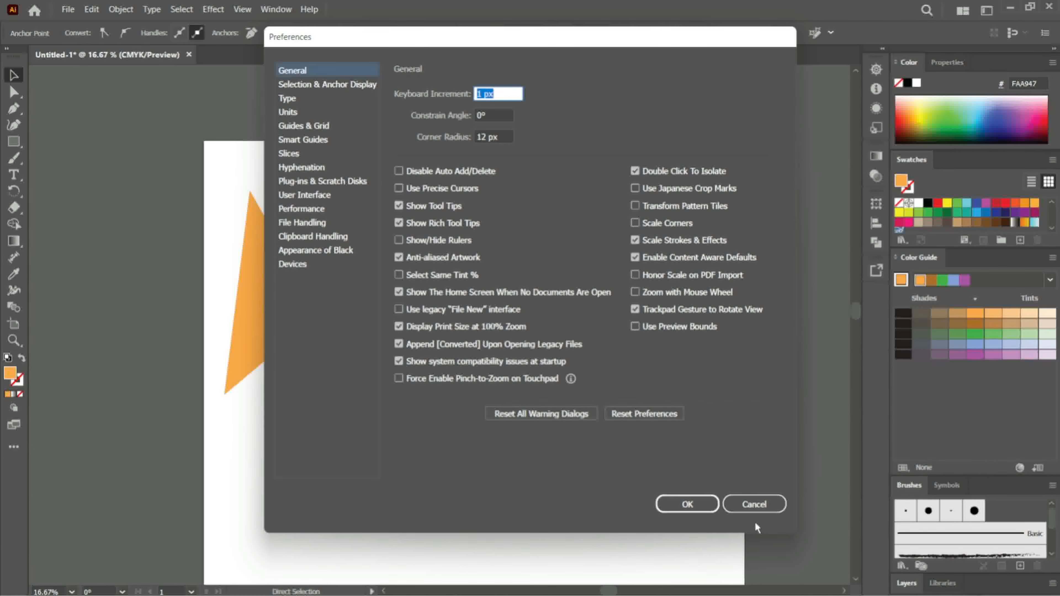
pyautogui.click(754, 505)
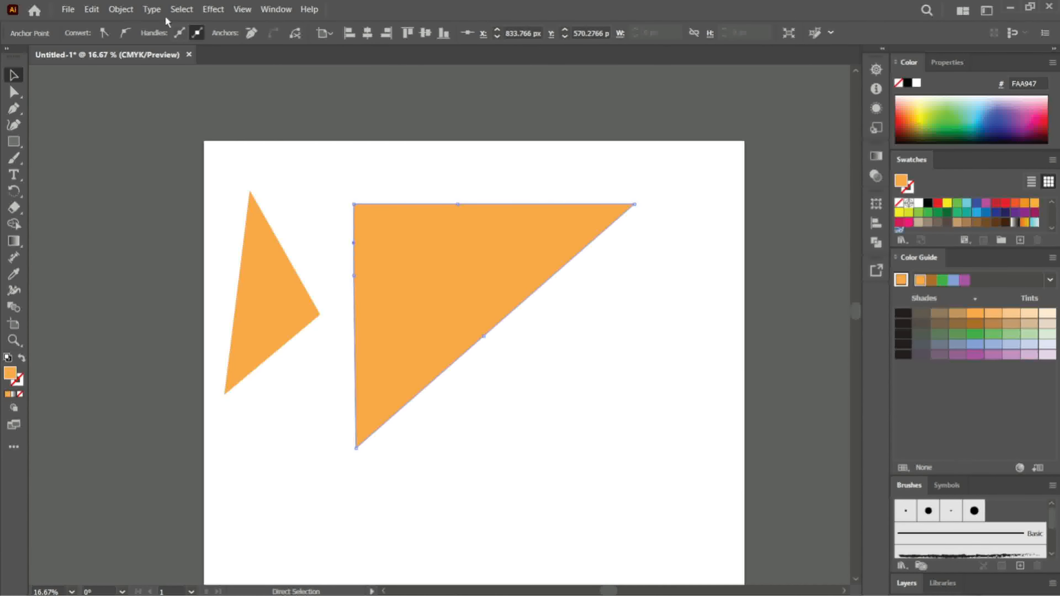
# Step: Turn on Disable Auto Add/Delete in the General preferences
pyautogui.click(92, 9)
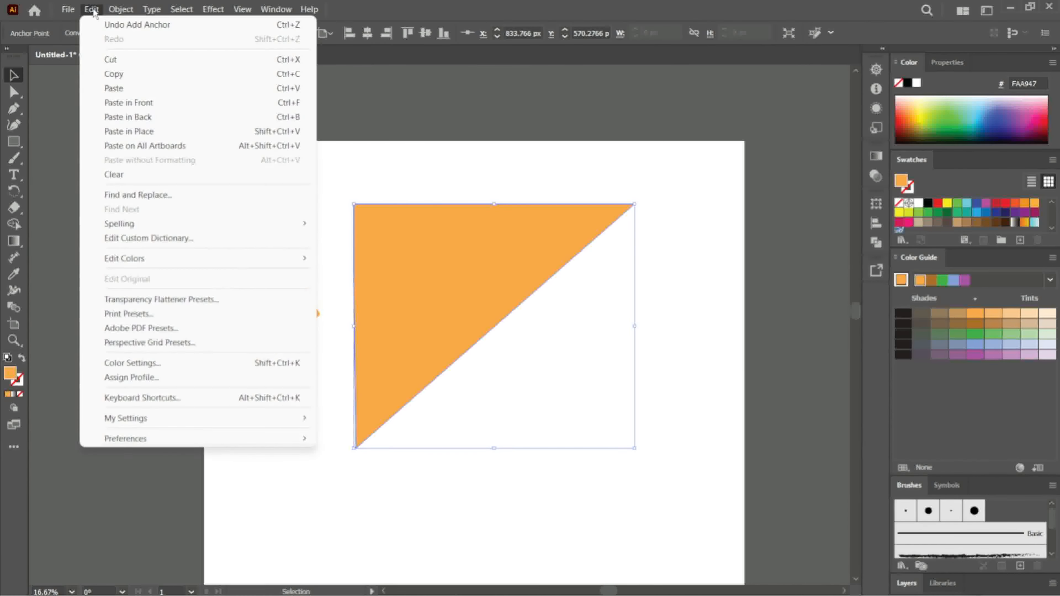
pyautogui.moveTo(228, 436)
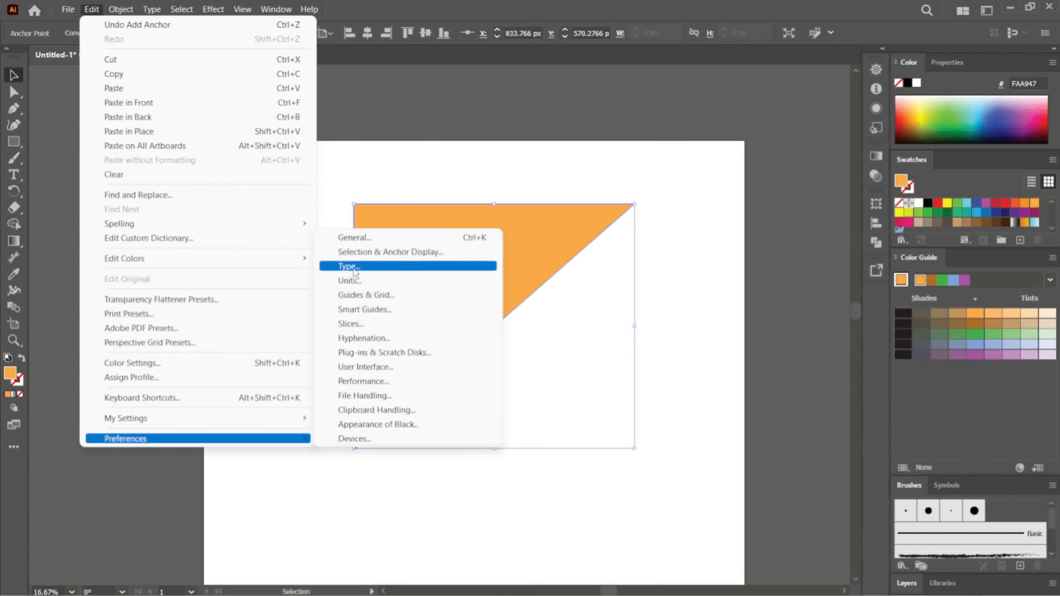
pyautogui.click(354, 238)
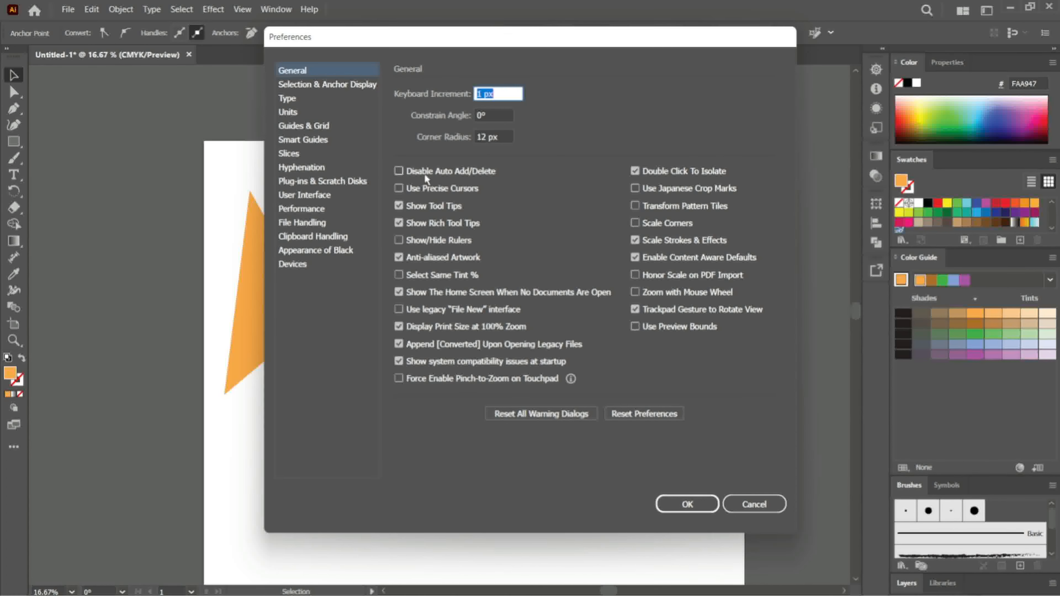
pyautogui.click(404, 173)
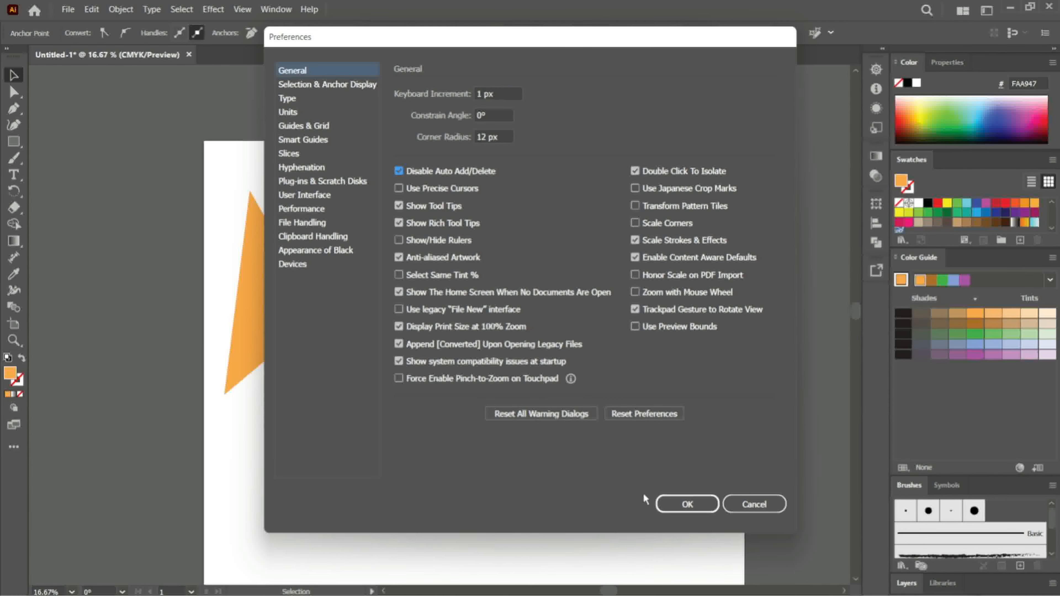
pyautogui.click(679, 505)
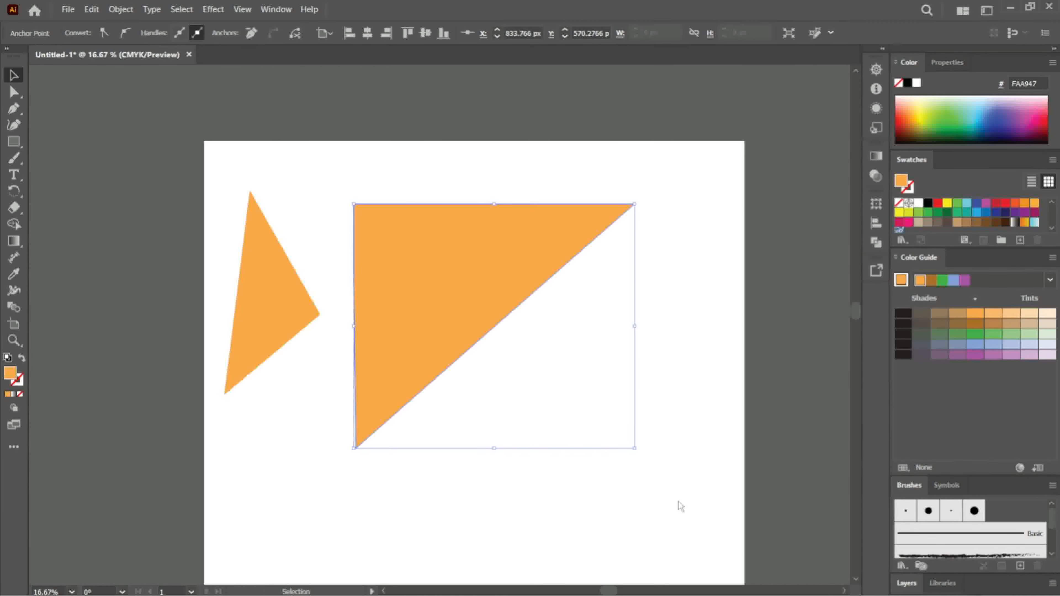
pyautogui.click(15, 112)
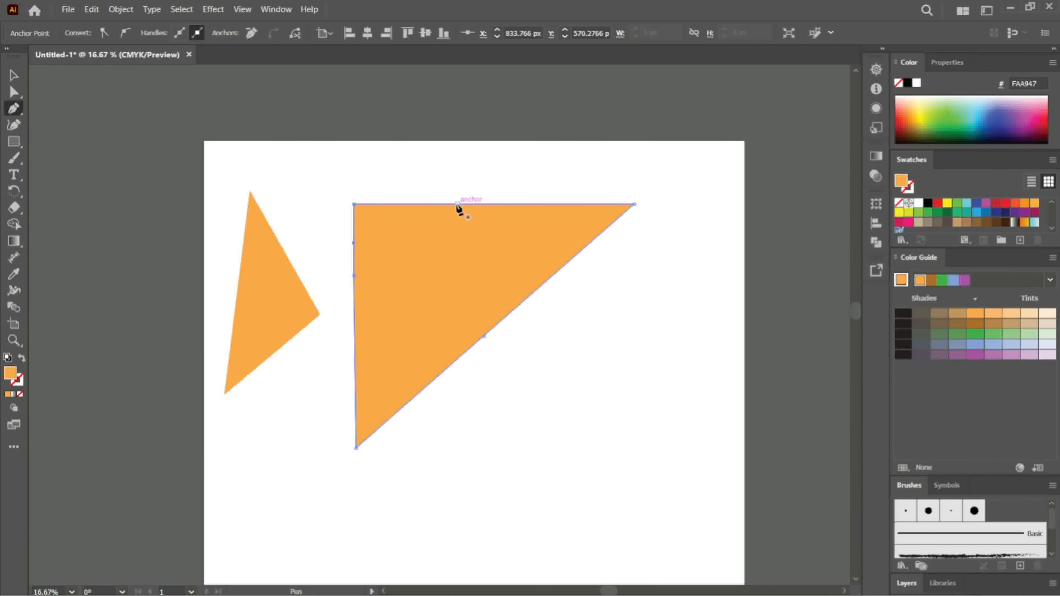
pyautogui.click(504, 203)
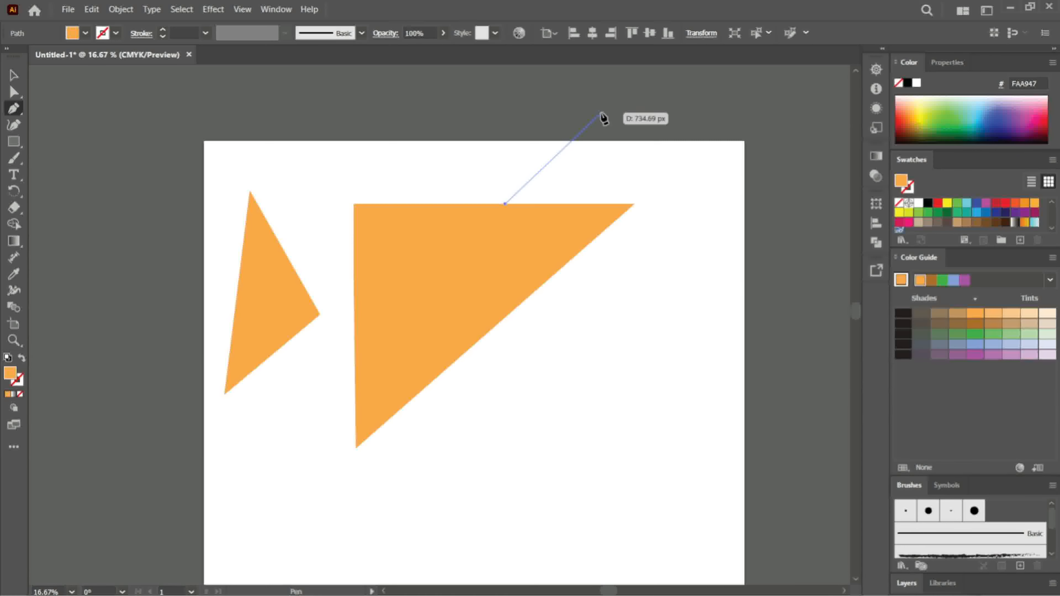
pyautogui.hotkey('ctrl', 'z')
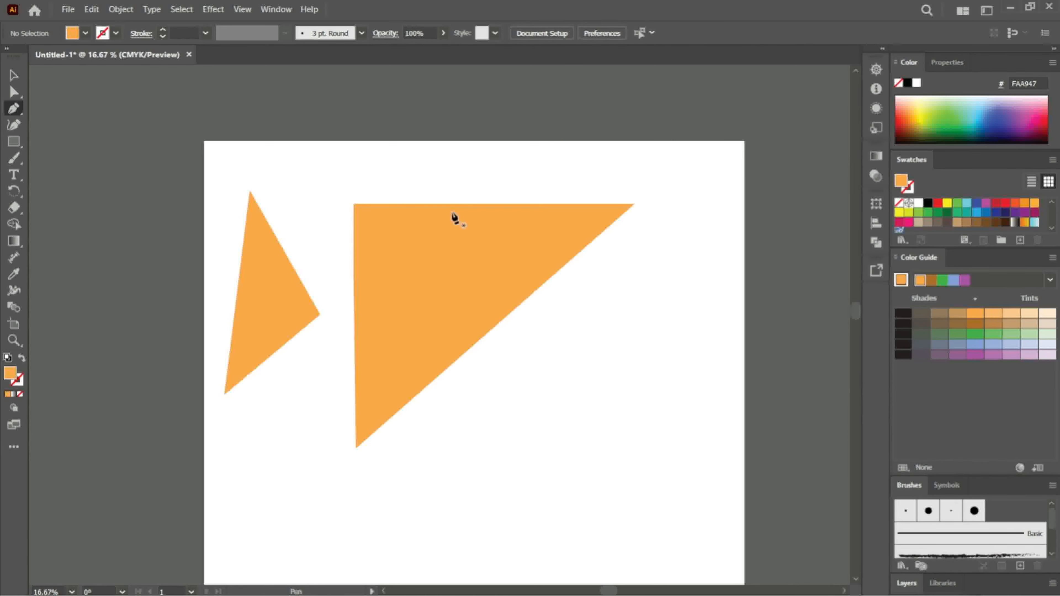
# Step: With the large triangle selected, draw a closed Pen tool triangle from its top edge up past the artboard's upper edge, and deselect it
pyautogui.click(12, 74)
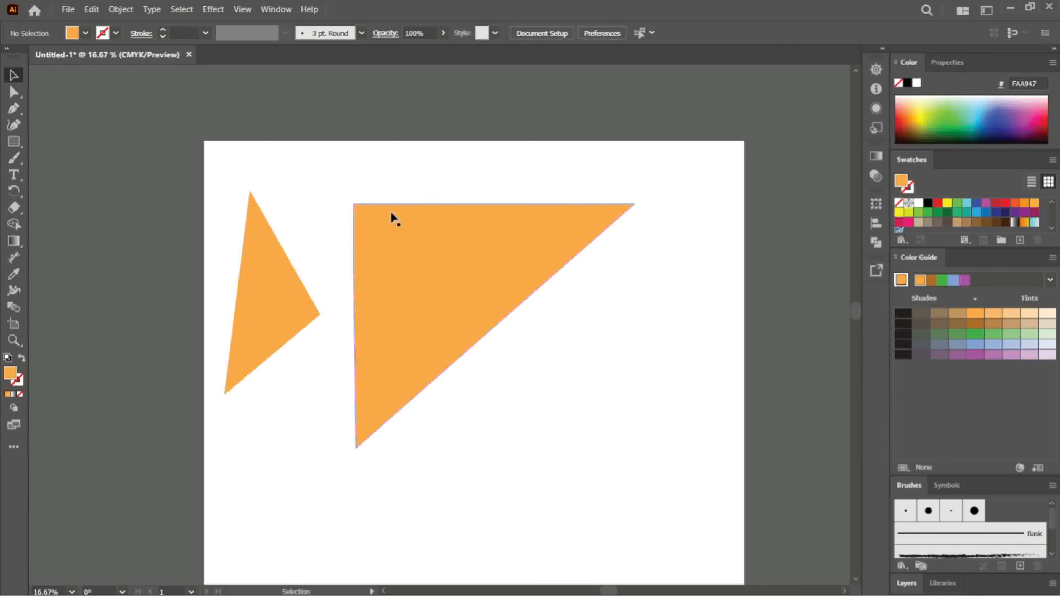
pyautogui.click(450, 229)
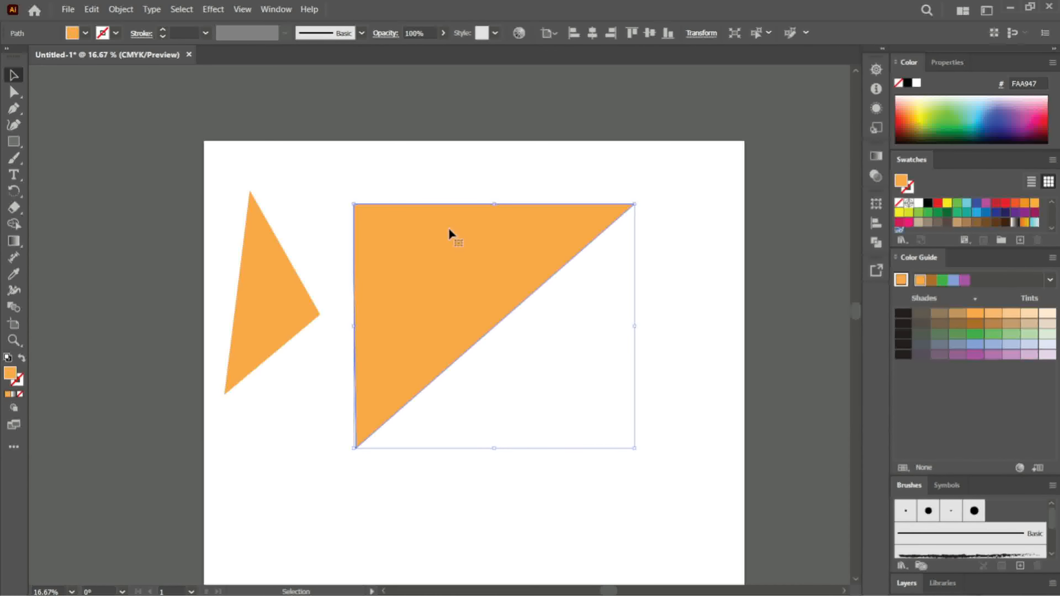
pyautogui.click(13, 111)
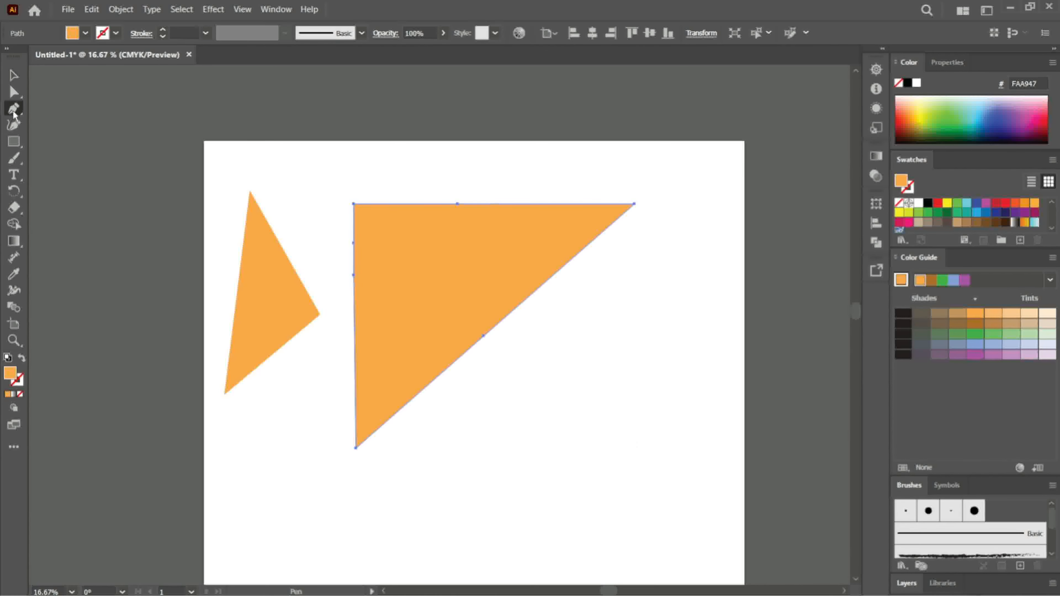
pyautogui.click(512, 204)
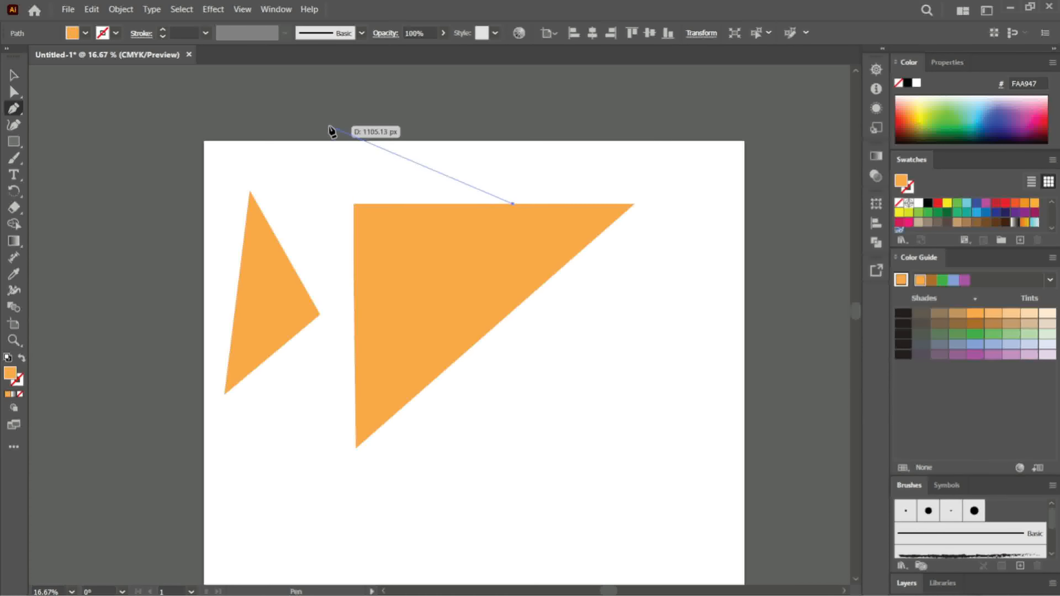
pyautogui.click(338, 110)
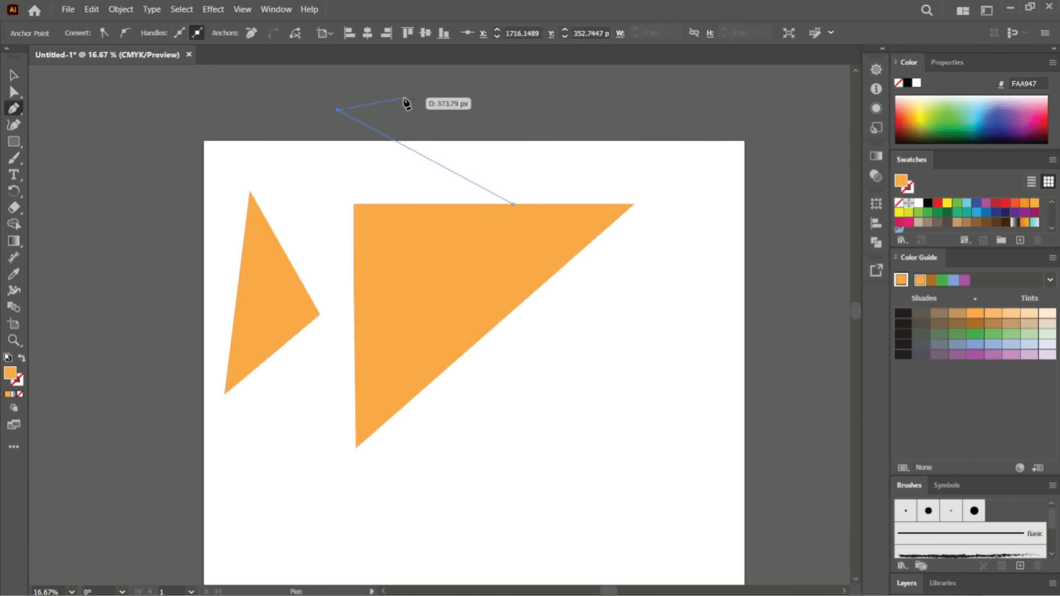
pyautogui.click(495, 104)
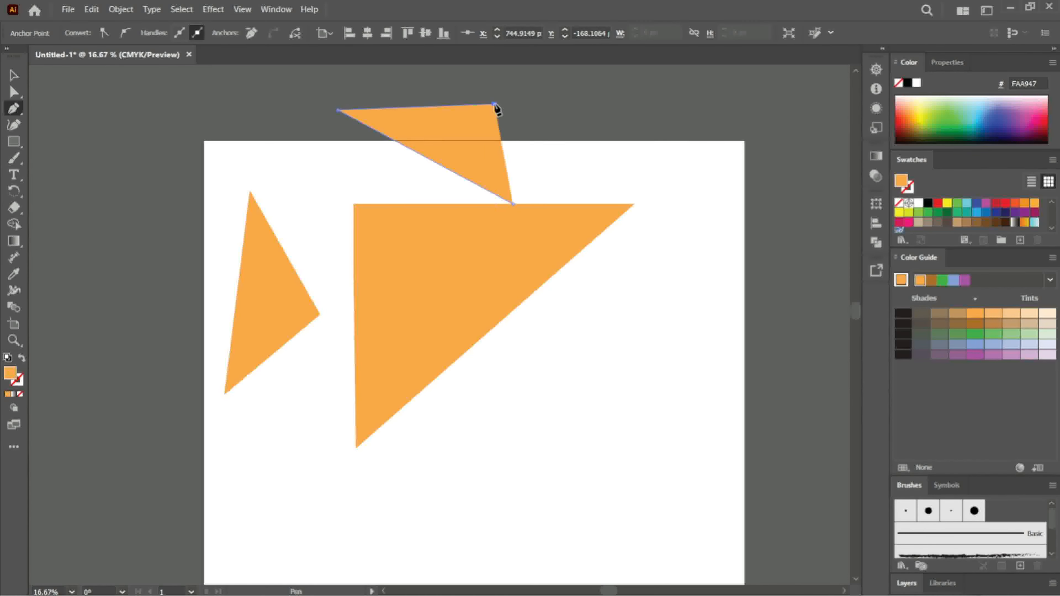
pyautogui.click(513, 204)
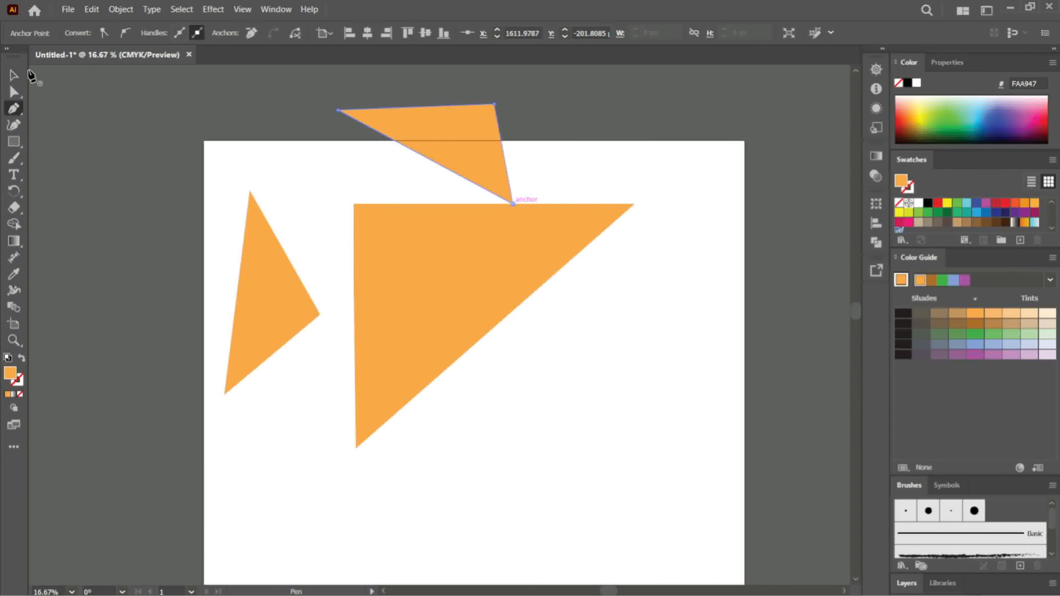
pyautogui.click(14, 75)
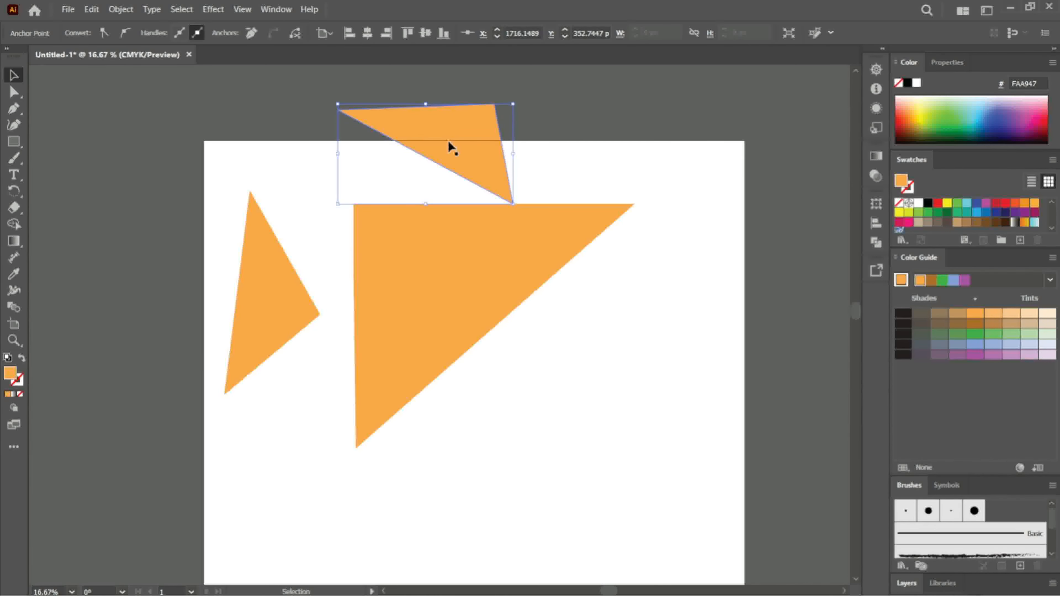
pyautogui.click(567, 137)
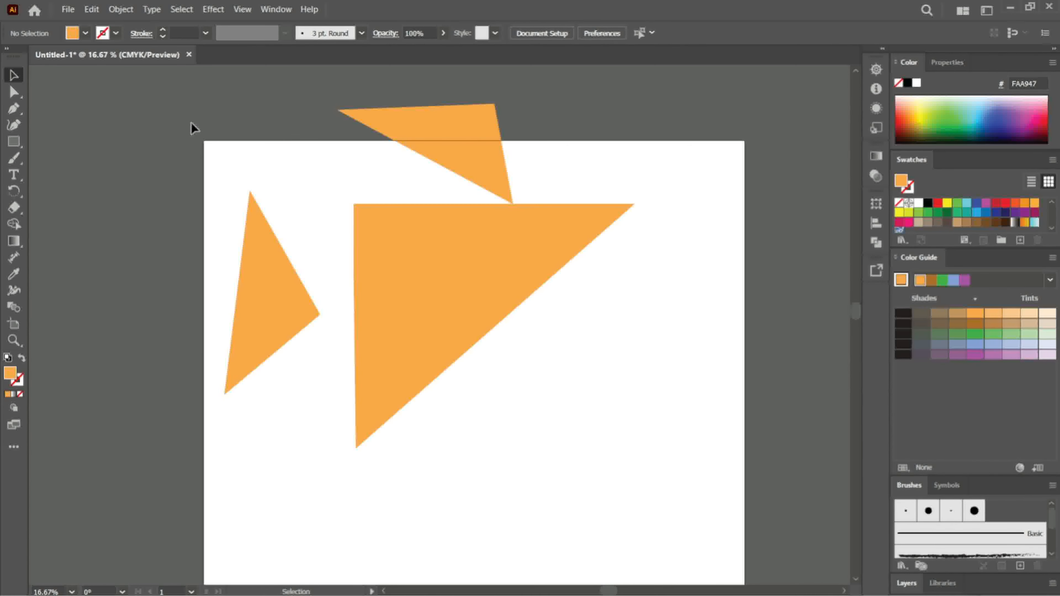
# Step: Turn off Disable Auto Add/Delete in the General preferences
pyautogui.hotkey('ctrl', 'k')
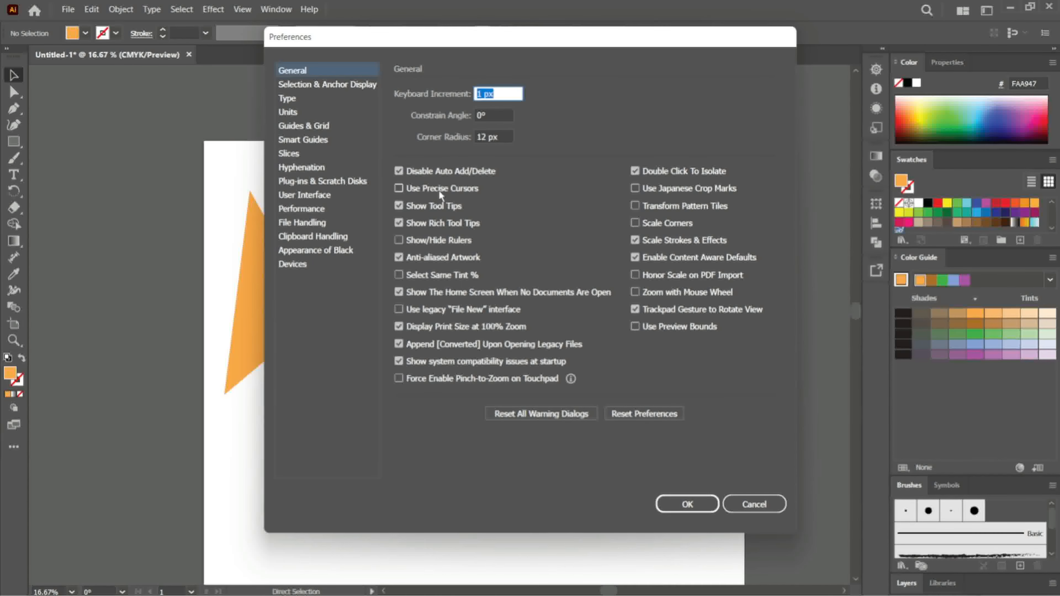
pyautogui.click(421, 171)
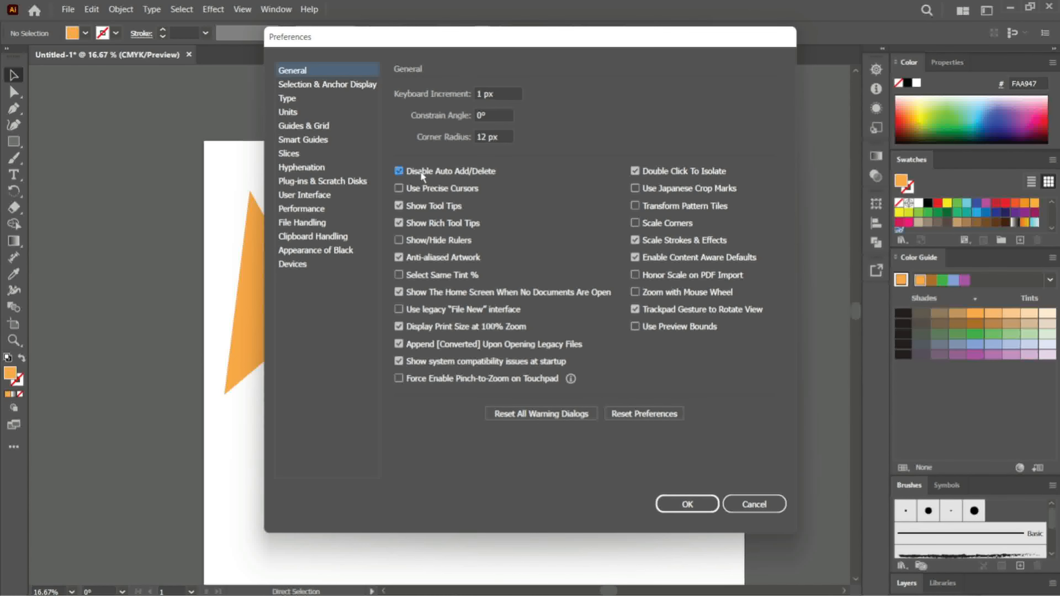
pyautogui.click(687, 504)
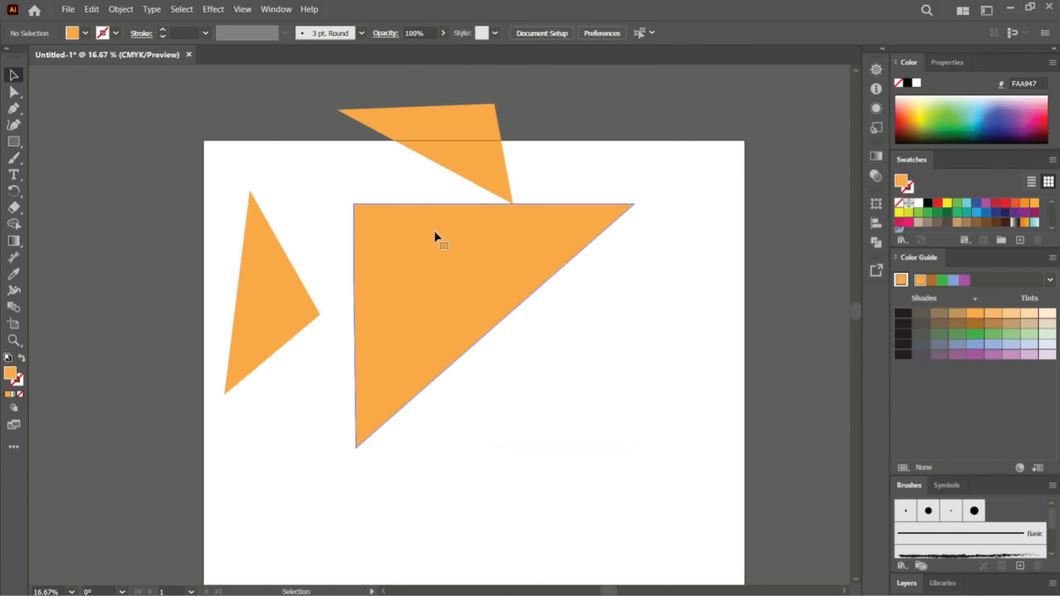
# Step: Delete the large triangle's upper-left corner anchor point with the Pen tool and add an anchor point midway on the resulting slanted edge
pyautogui.click(434, 236)
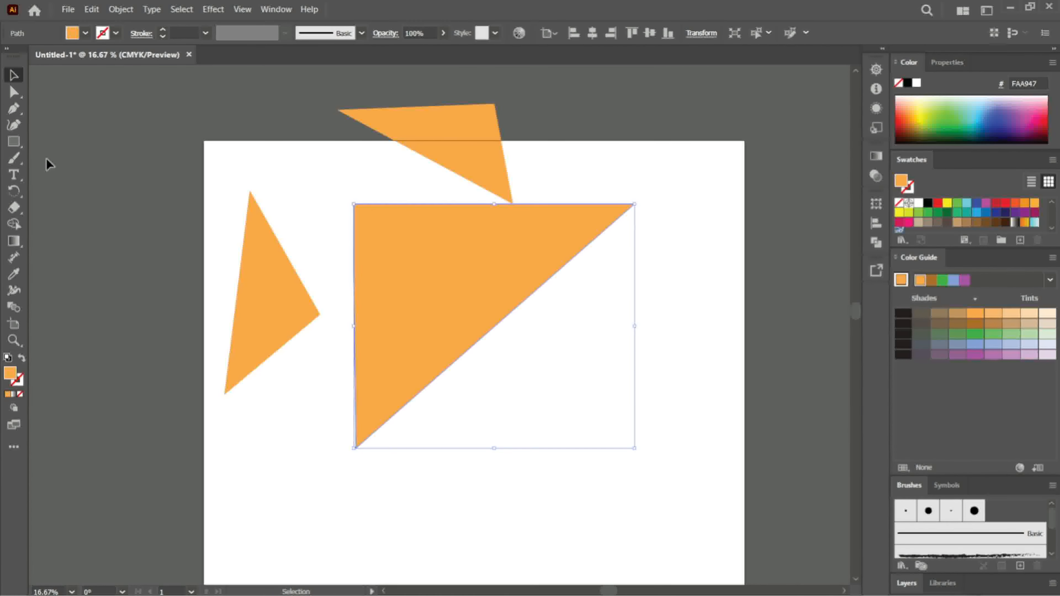
pyautogui.click(15, 108)
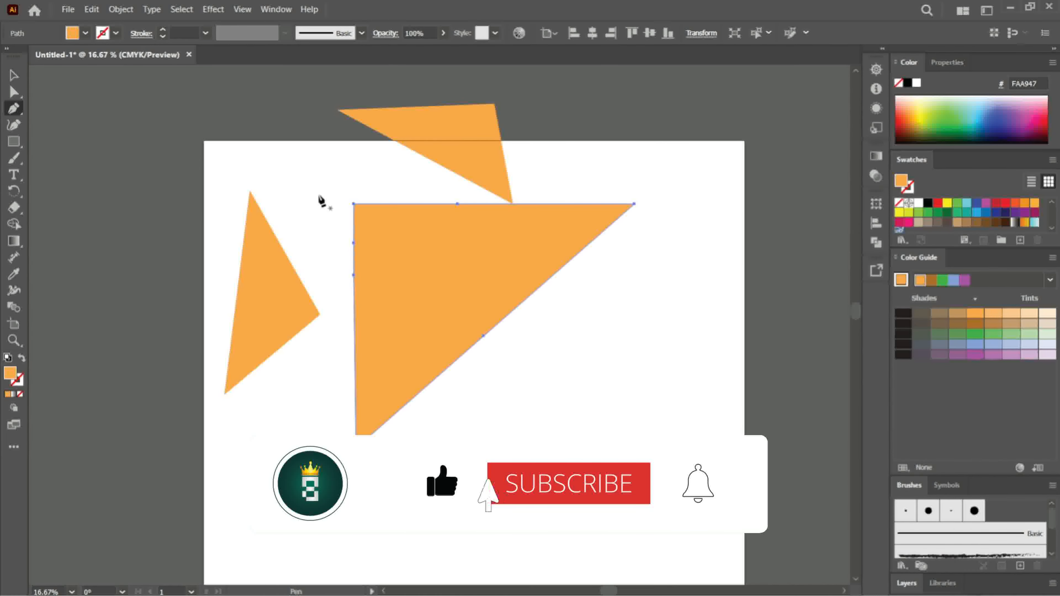
pyautogui.click(354, 205)
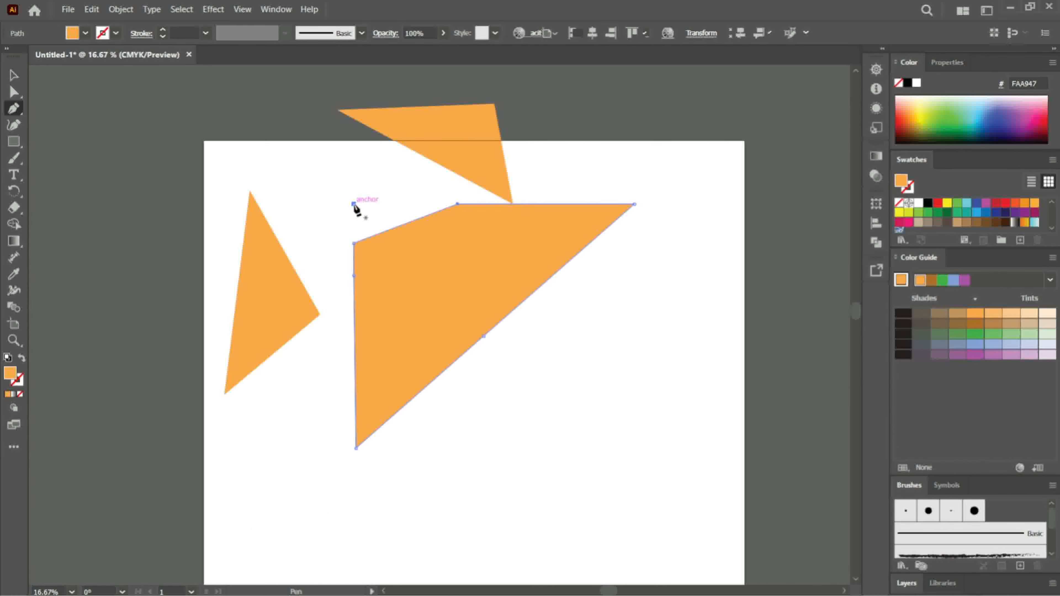
pyautogui.click(401, 226)
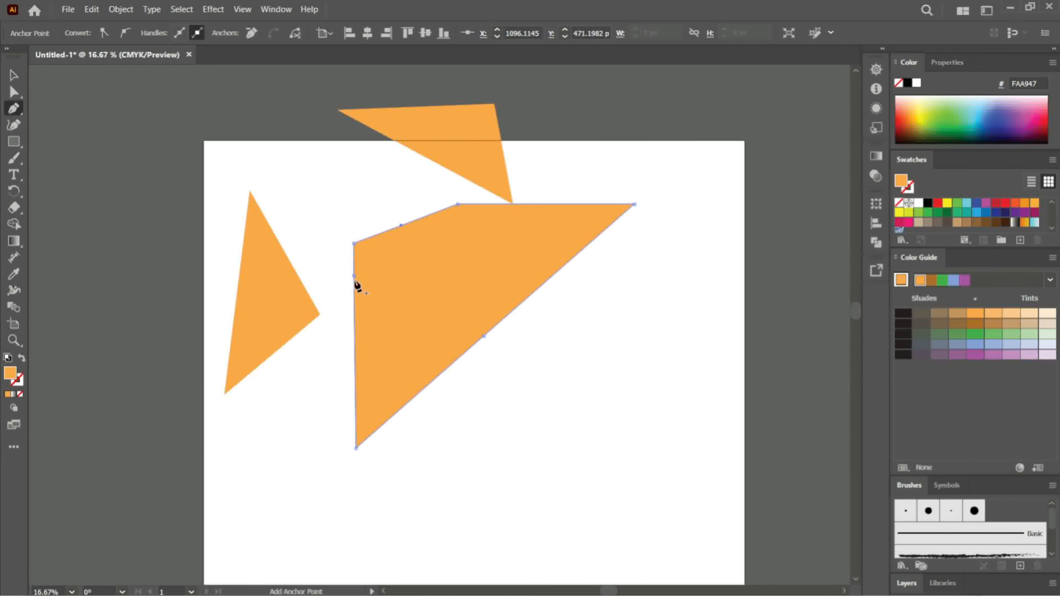
pyautogui.click(17, 150)
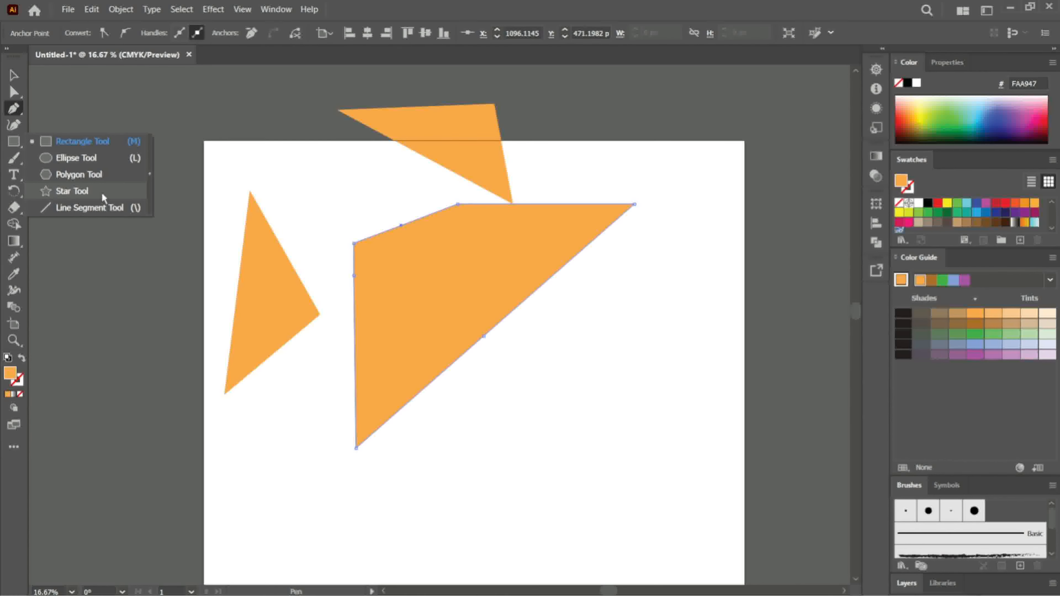
pyautogui.click(14, 110)
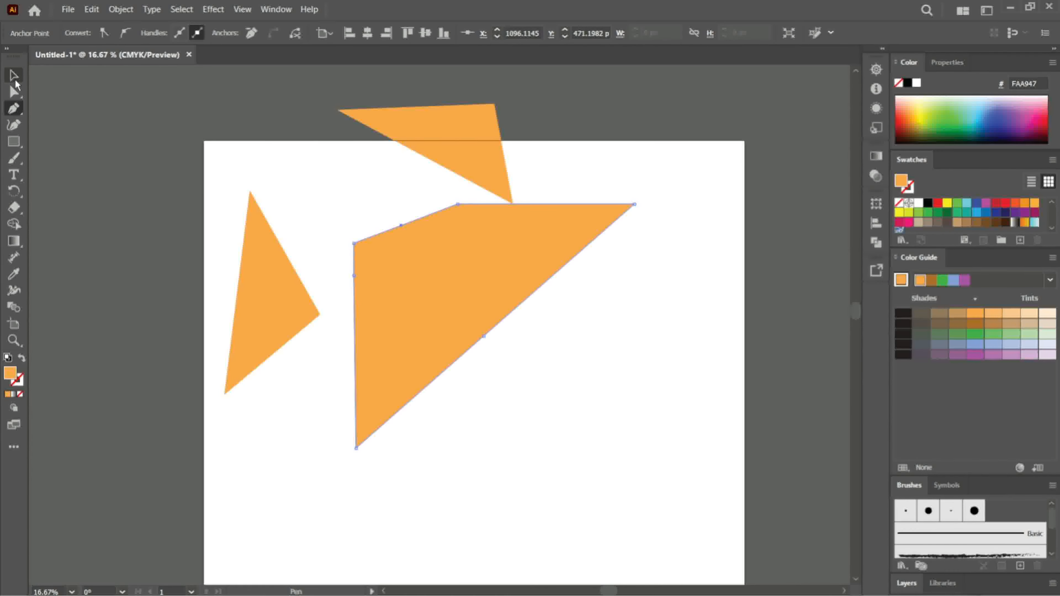
pyautogui.click(15, 81)
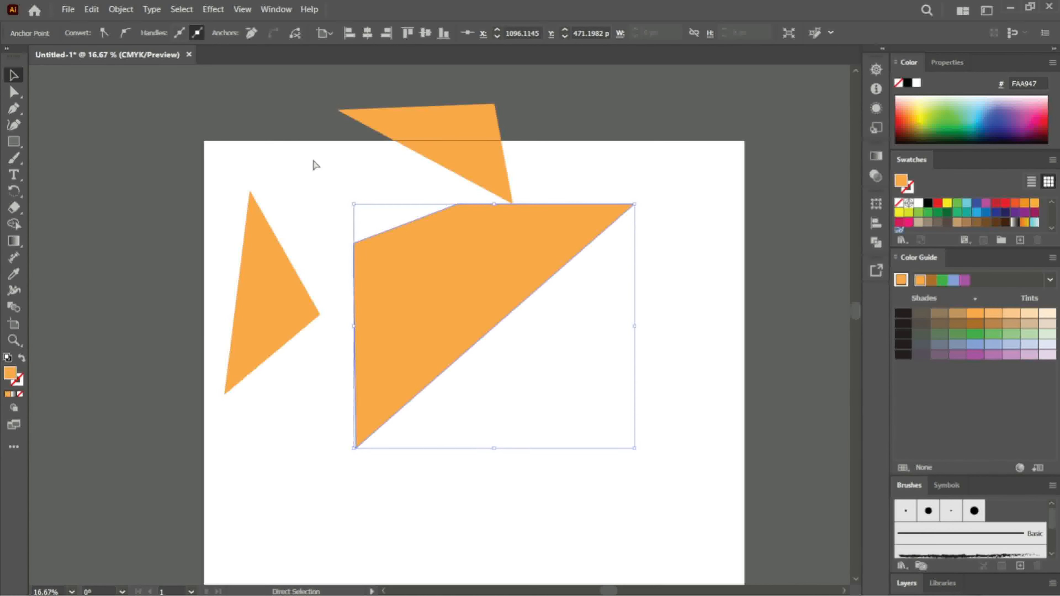
pyautogui.press('k')
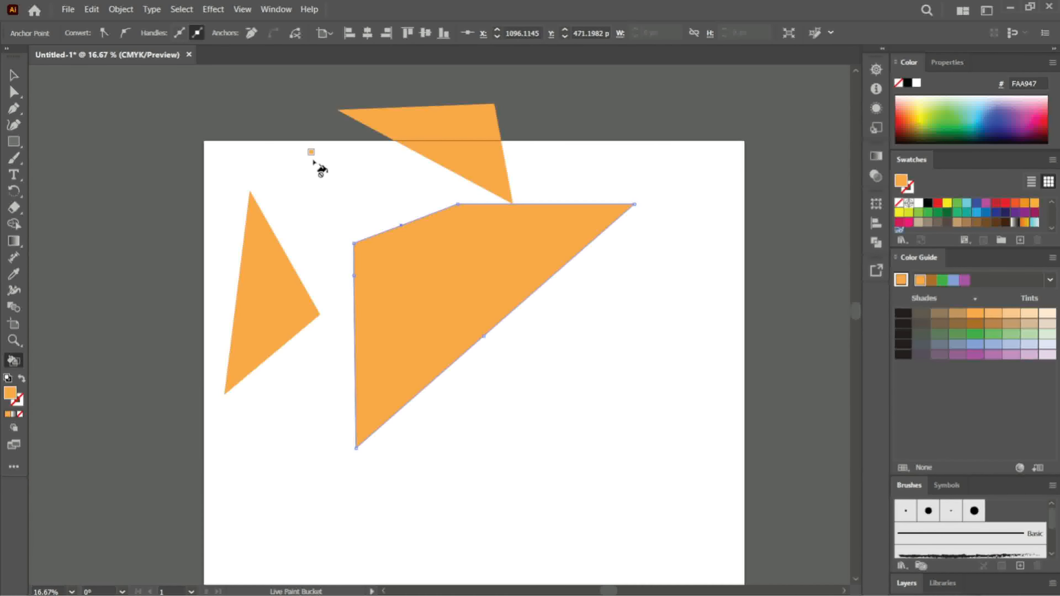
pyautogui.click(14, 75)
pyautogui.press('k')
pyautogui.press('v')
pyautogui.click(90, 9)
# Step: Deselect the large shape and turn on Use Precise Cursors in the General preferences
pyautogui.click(545, 145)
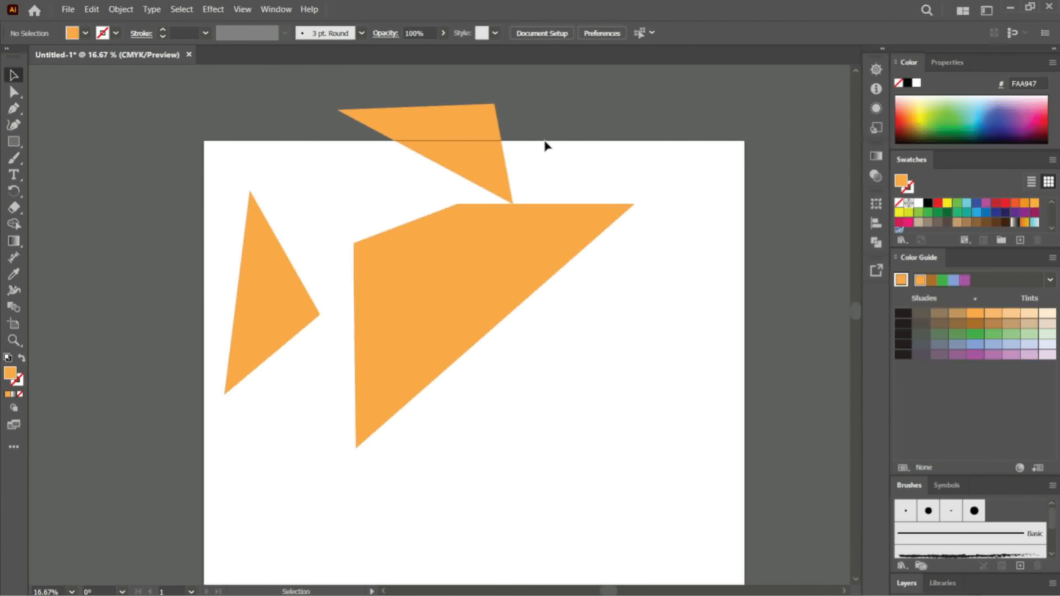
pyautogui.press('a')
pyautogui.hotkey('ctrl', 'k')
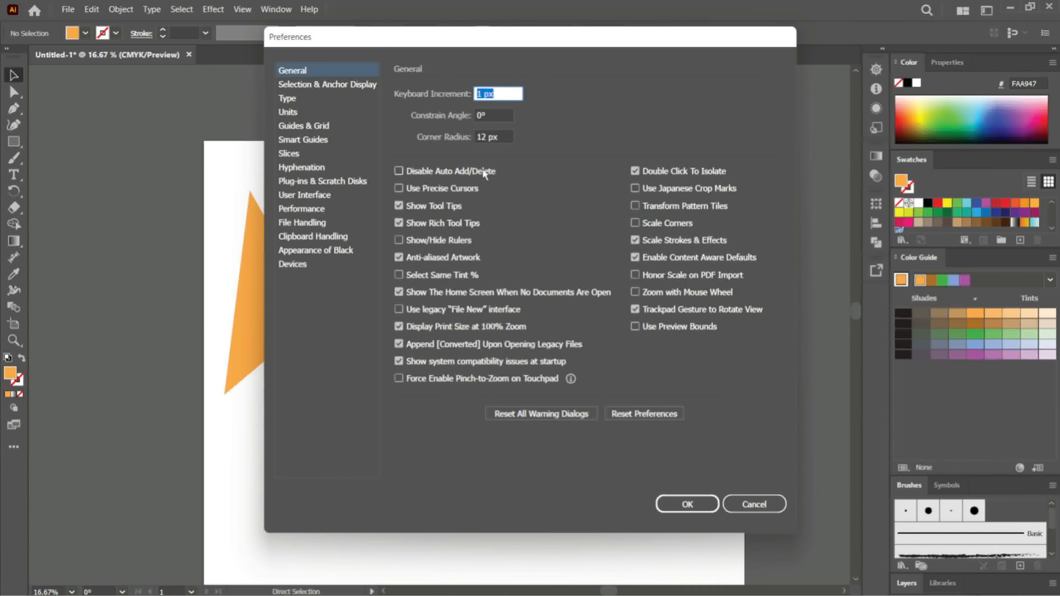
pyautogui.click(420, 192)
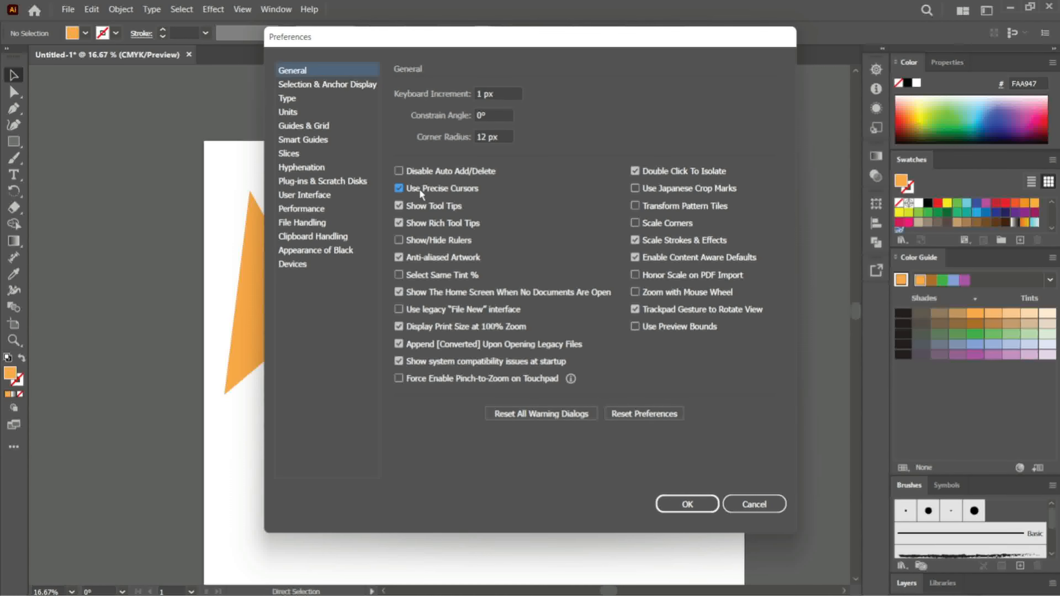
pyautogui.click(677, 503)
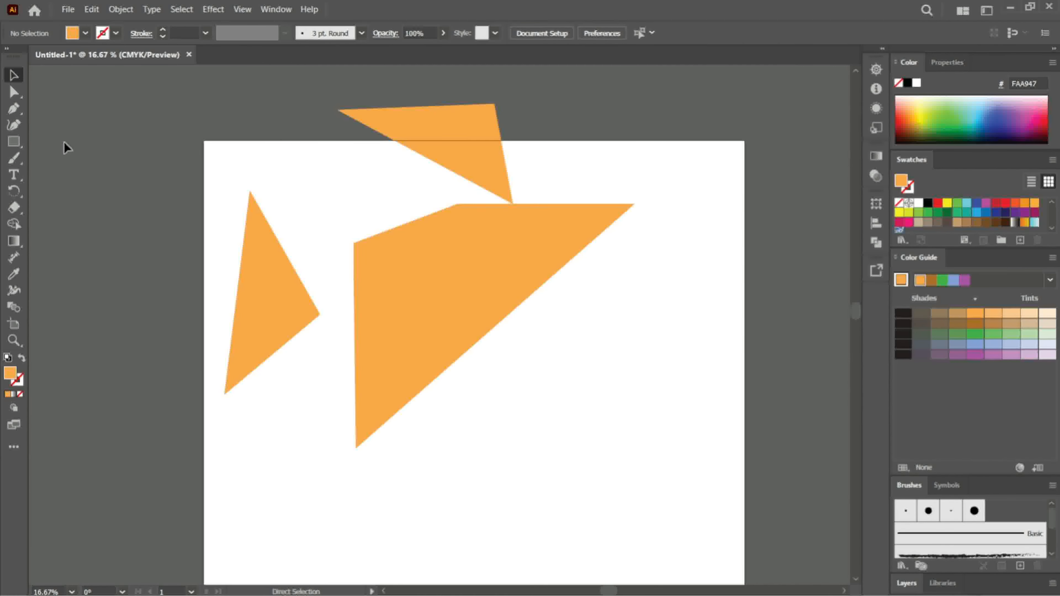
# Step: Examine the Pen tool's precise cursor over the large shape's edges and anchor points, both unselected and selected, and deselect the shape
pyautogui.click(19, 110)
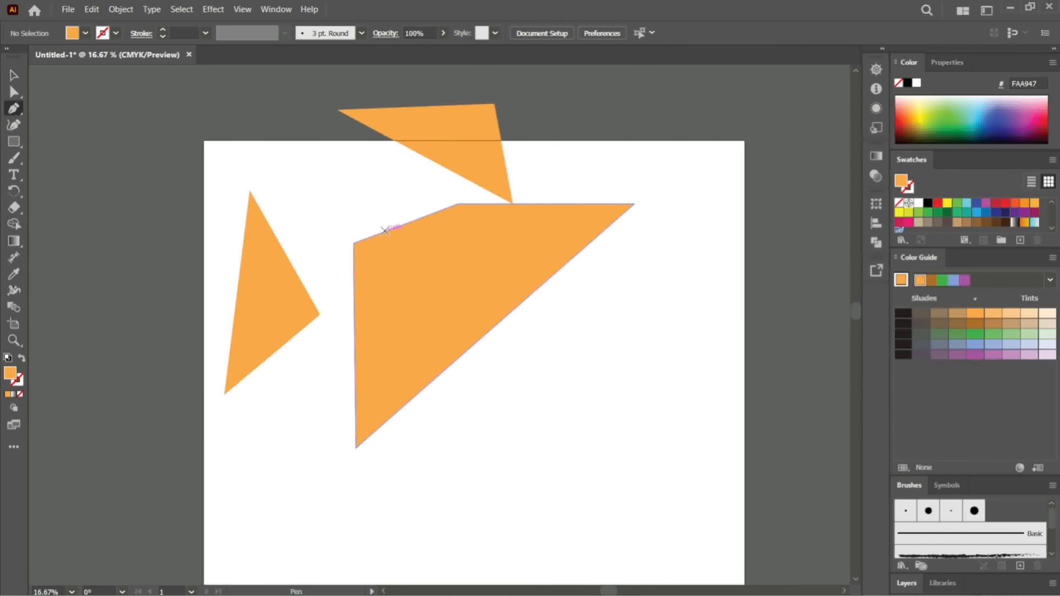
pyautogui.click(384, 230)
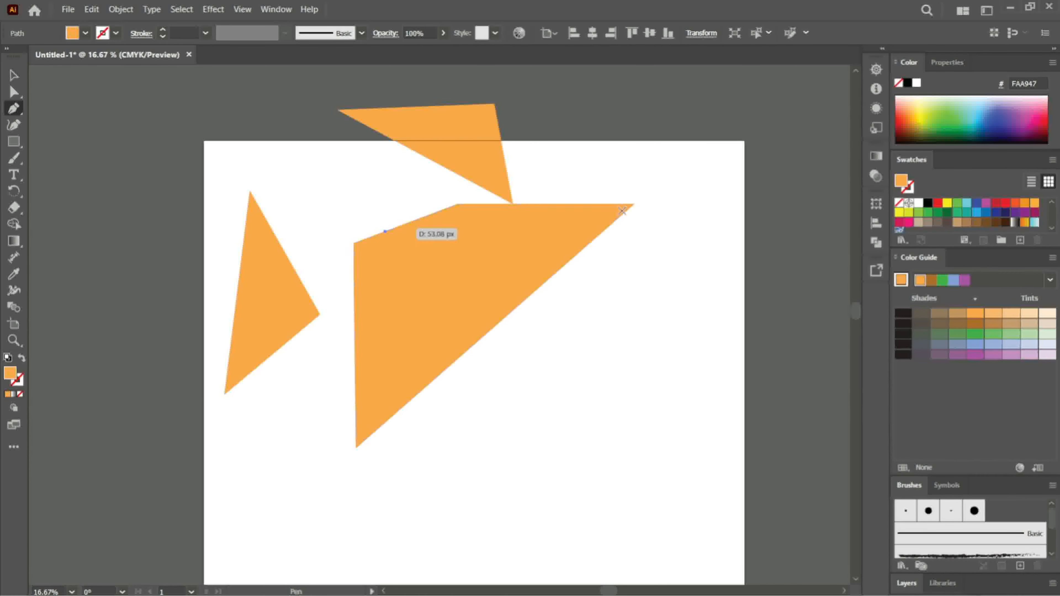
pyautogui.press('Escape')
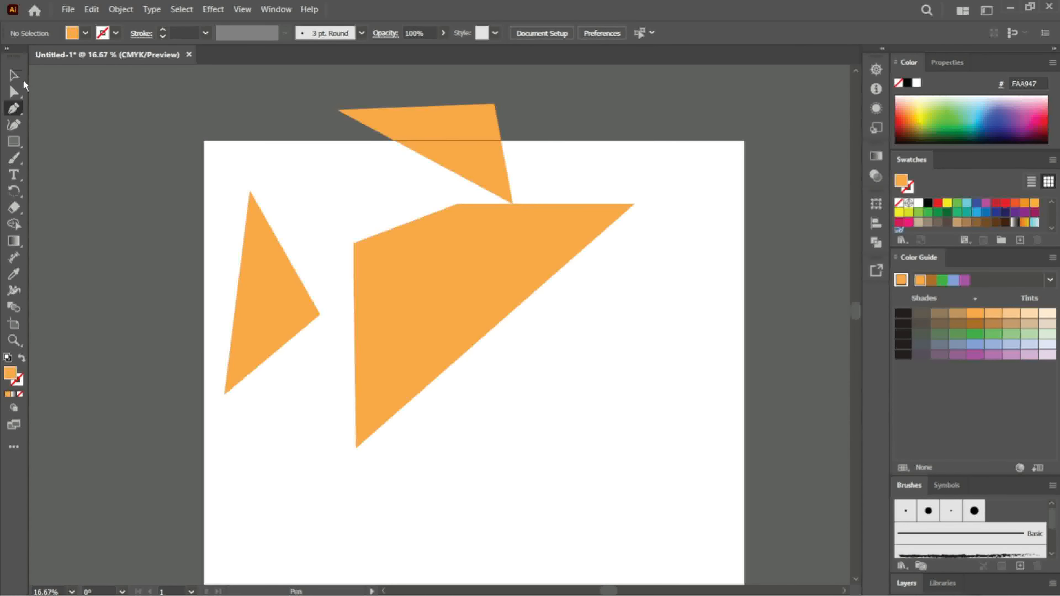
pyautogui.click(14, 75)
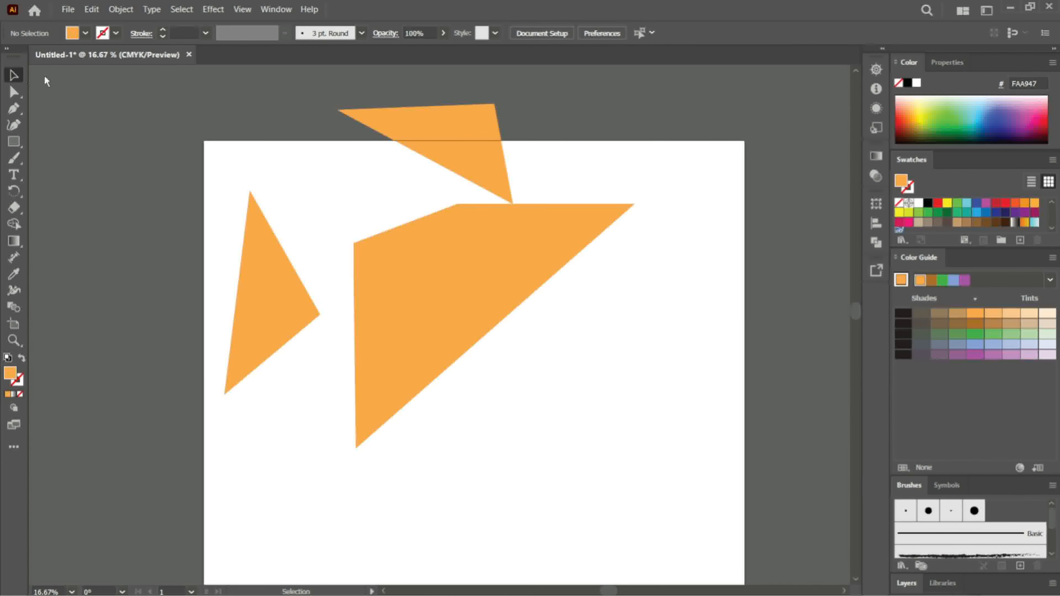
pyautogui.click(519, 285)
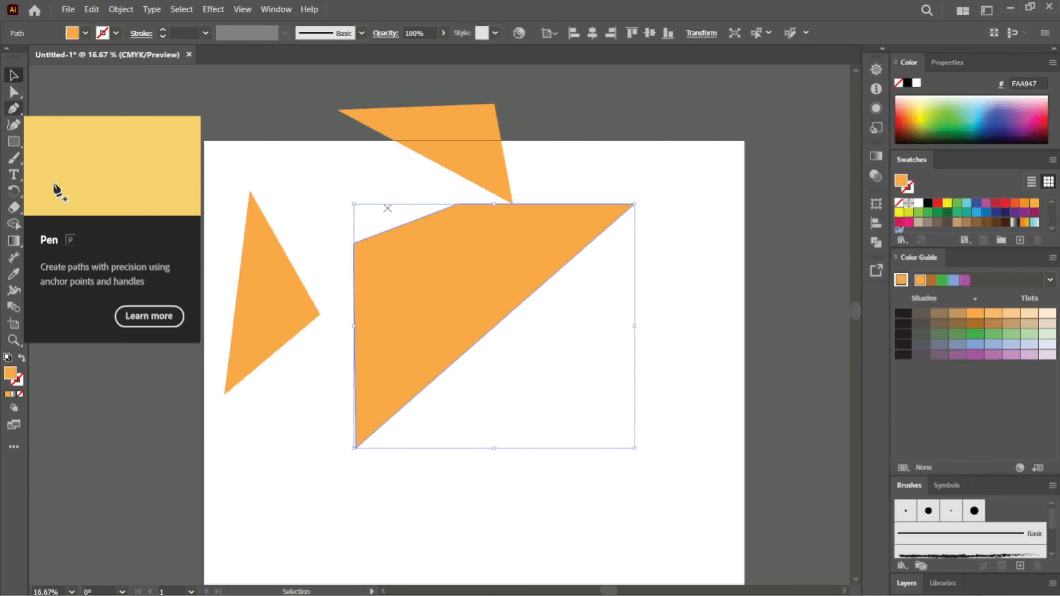
pyautogui.press('p')
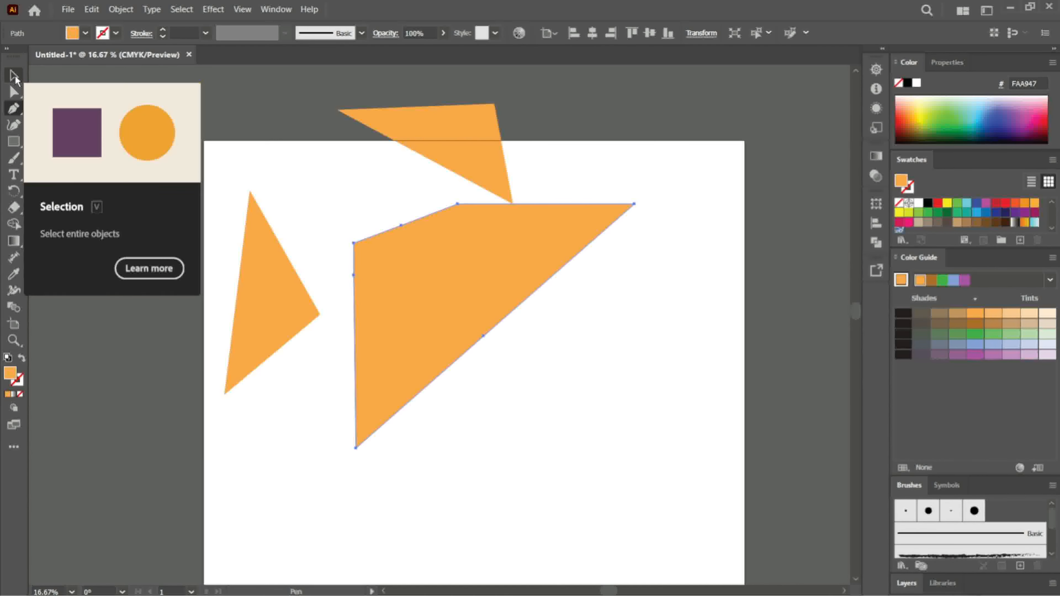
pyautogui.click(14, 77)
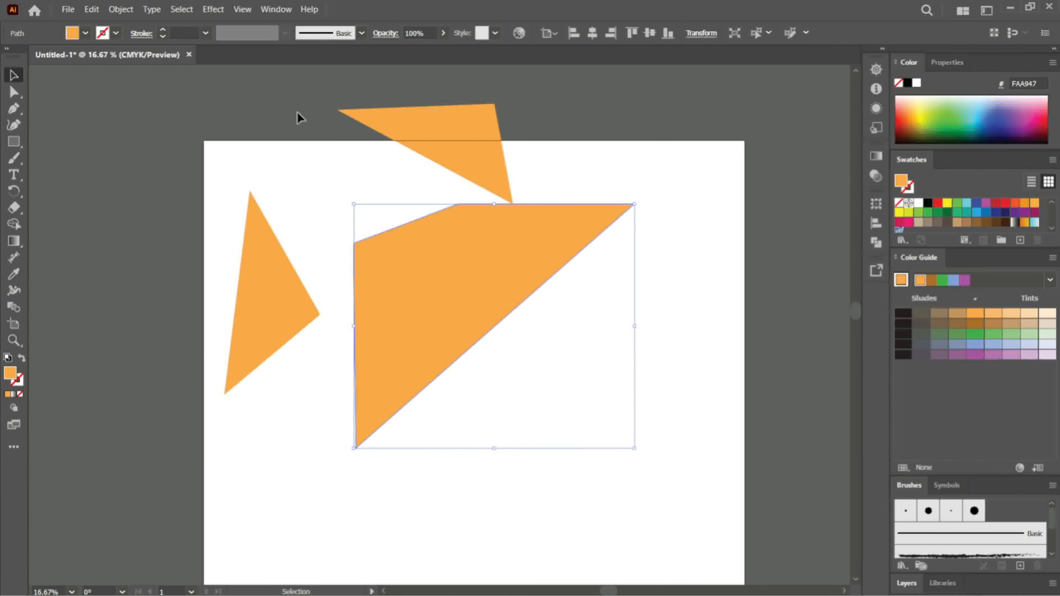
pyautogui.click(302, 154)
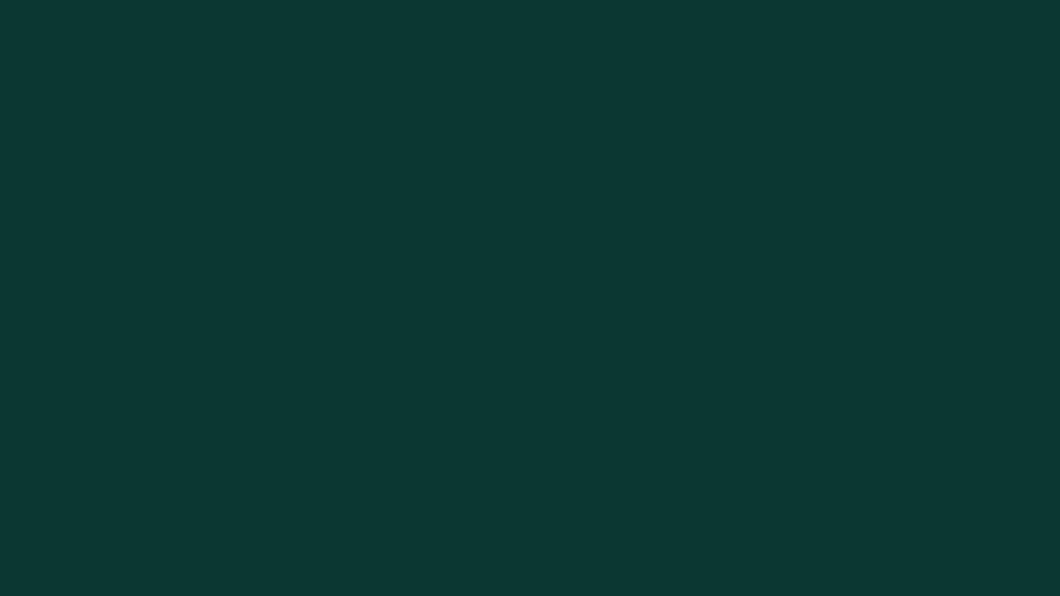